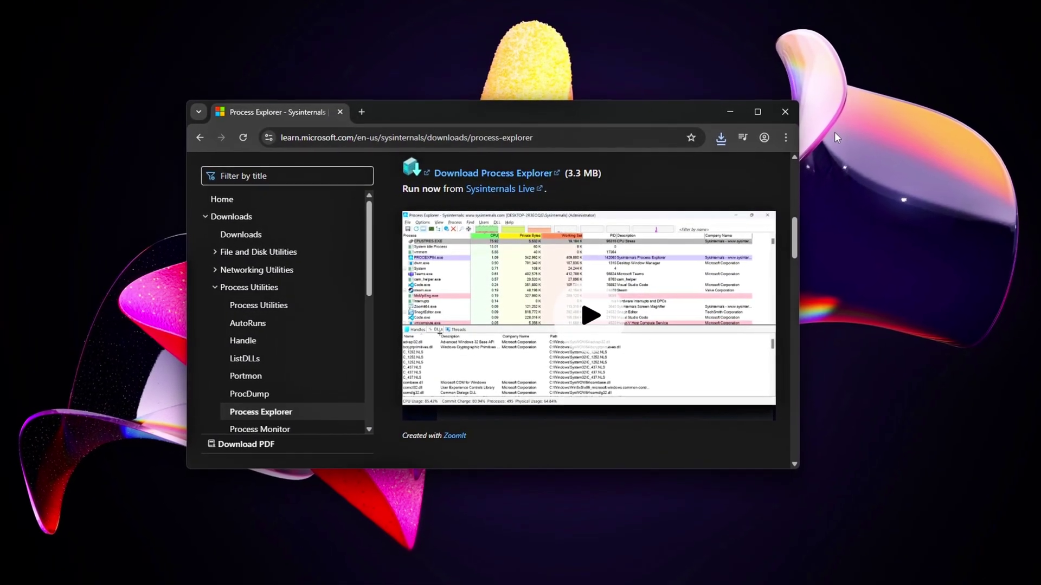
Open the Services console by running services.msc and move its window into full view.
key("super+r")
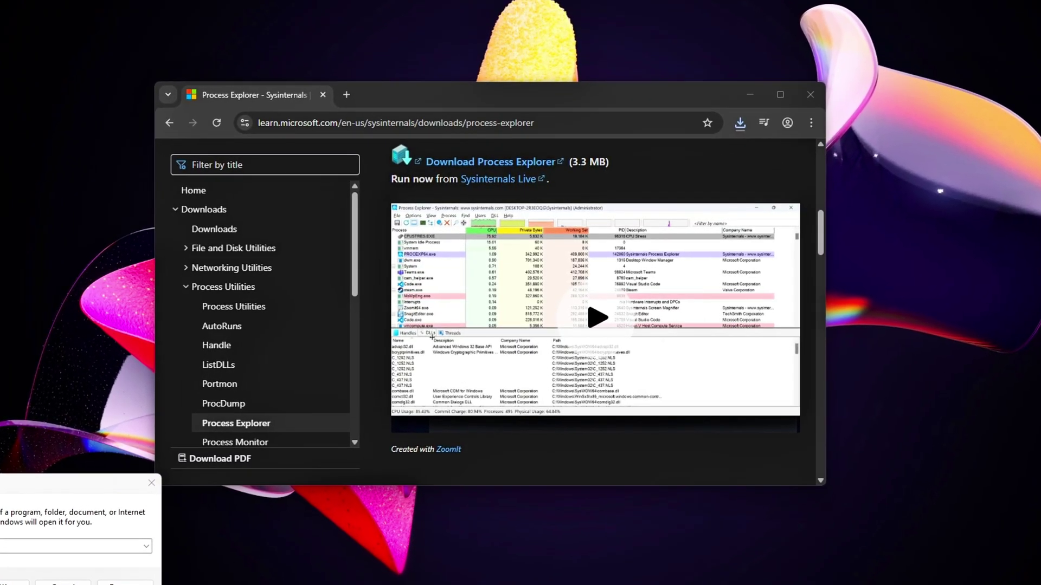
left_click_drag(3, 483, 464, 216)
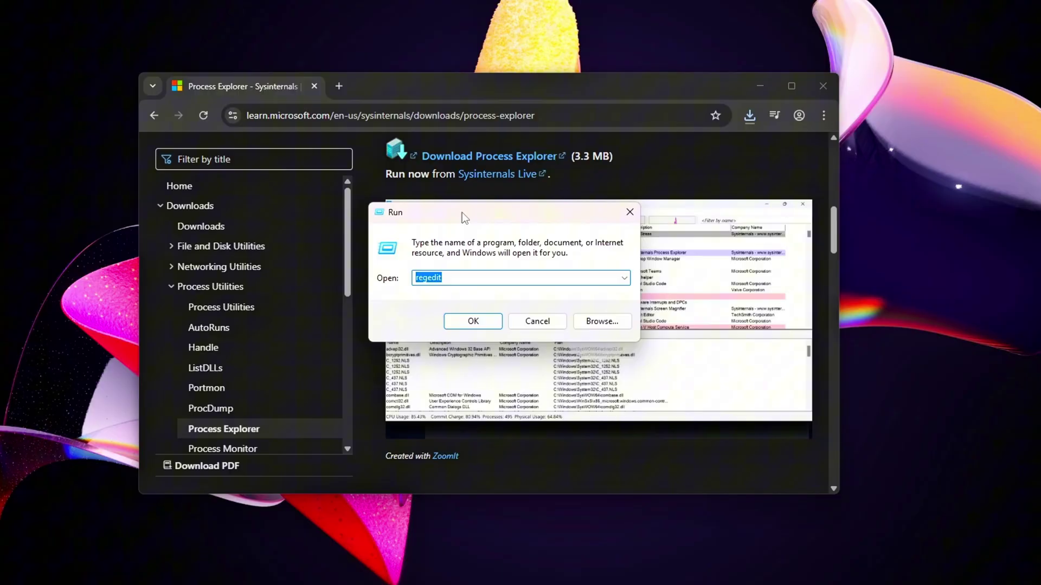
type("services.msc")
left_click_drag(465, 277, 364, 277)
left_click(476, 321)
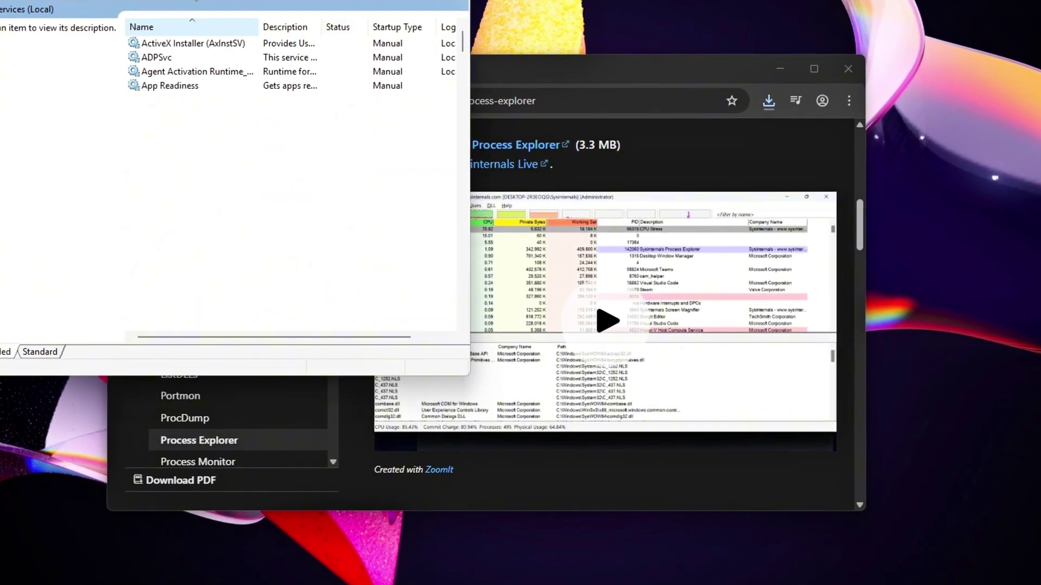
left_click_drag(315, 0, 653, 44)
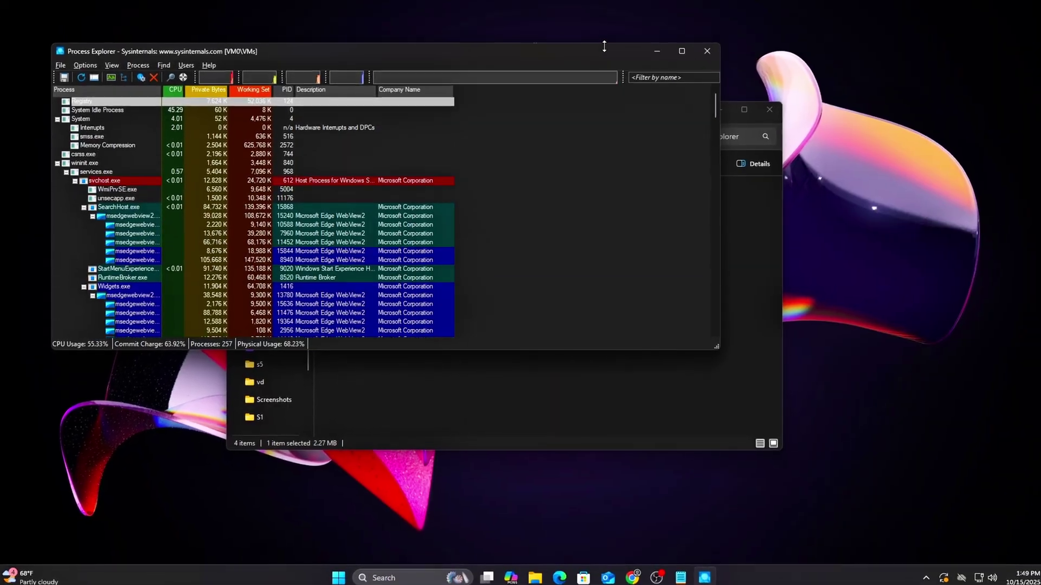
In Process Explorer, sort the process list by CPU and by private bytes to examine the heaviest processes.
left_click_drag(586, 50, 721, 117)
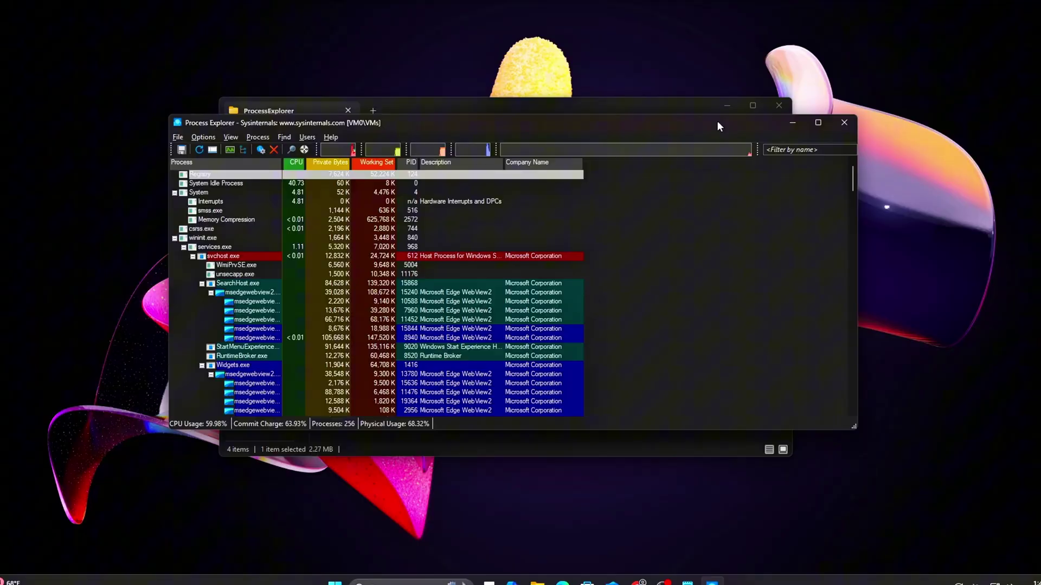
left_click(294, 164)
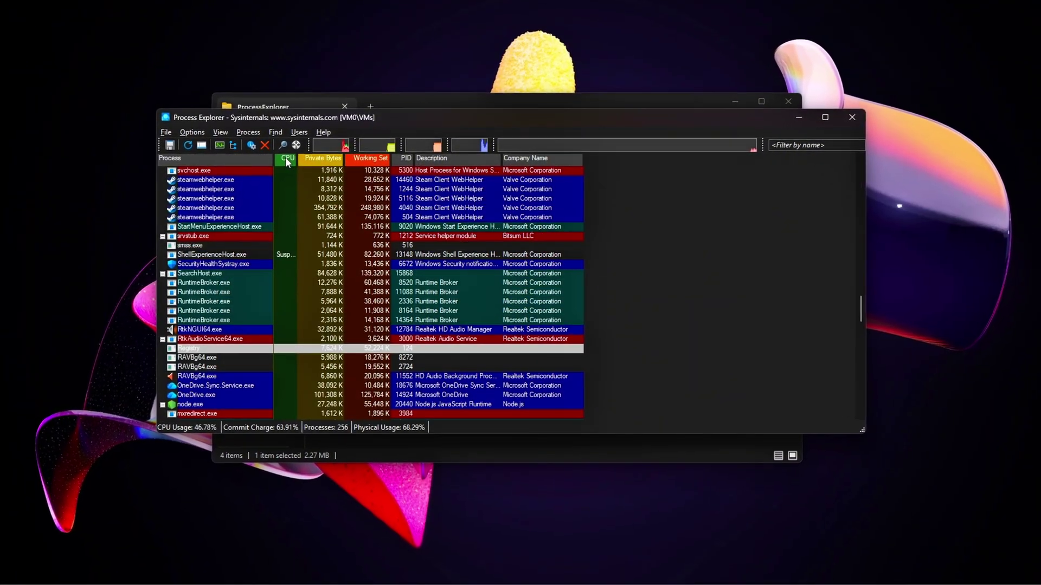
scroll(335, 208, "up", 20)
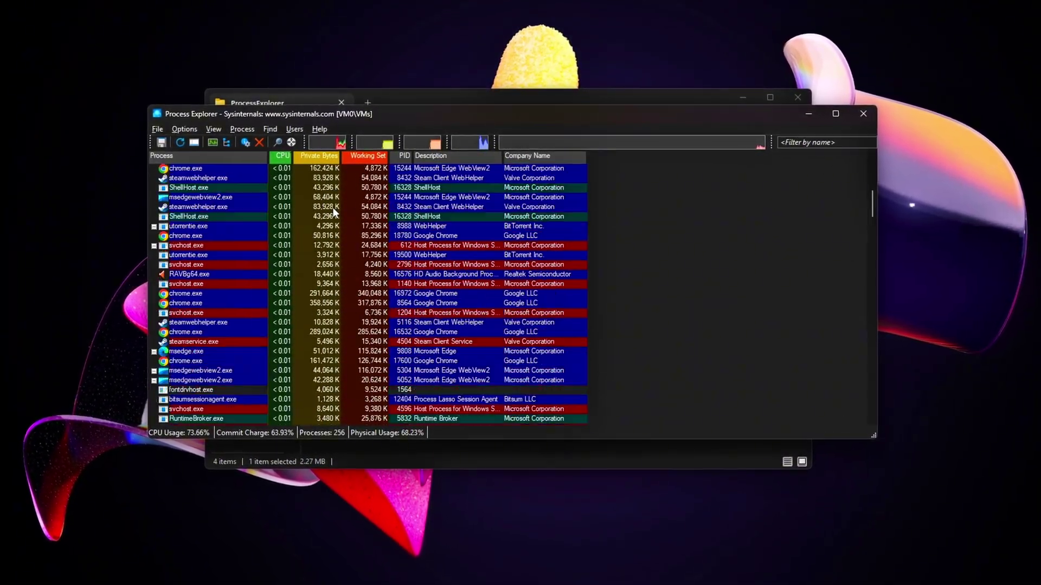
scroll(333, 209, "up", 9)
left_click(324, 156)
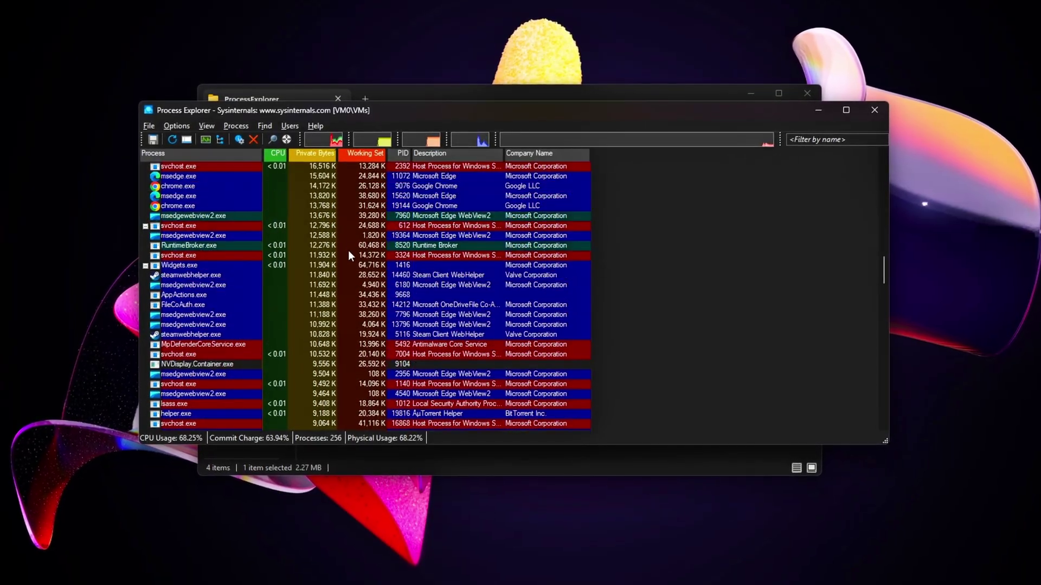
scroll(348, 255, "up", 15)
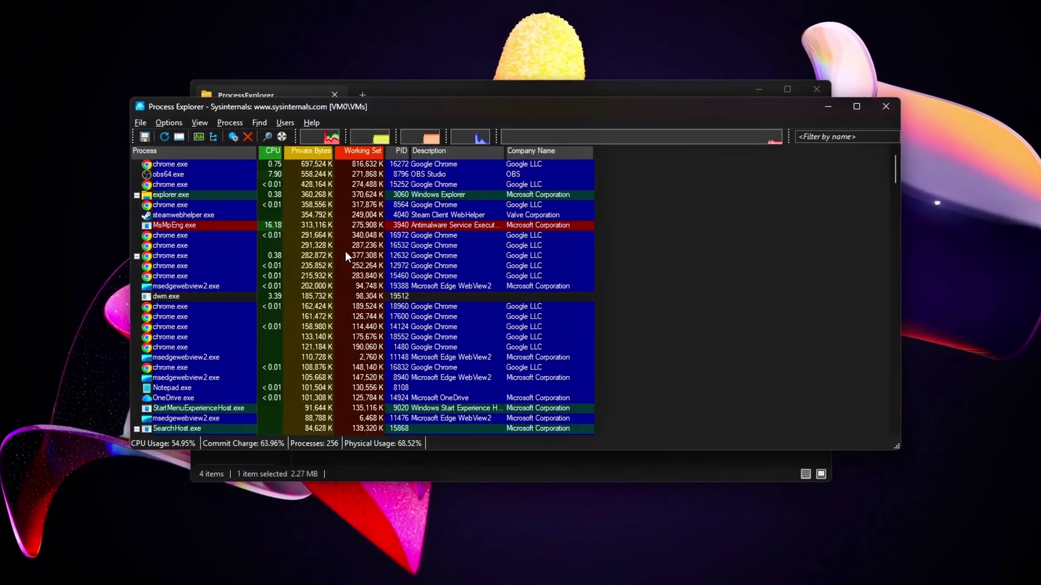
Sort the process list by CPU usage again and look through the running processes.
left_click(269, 152)
scroll(306, 248, "down", 10)
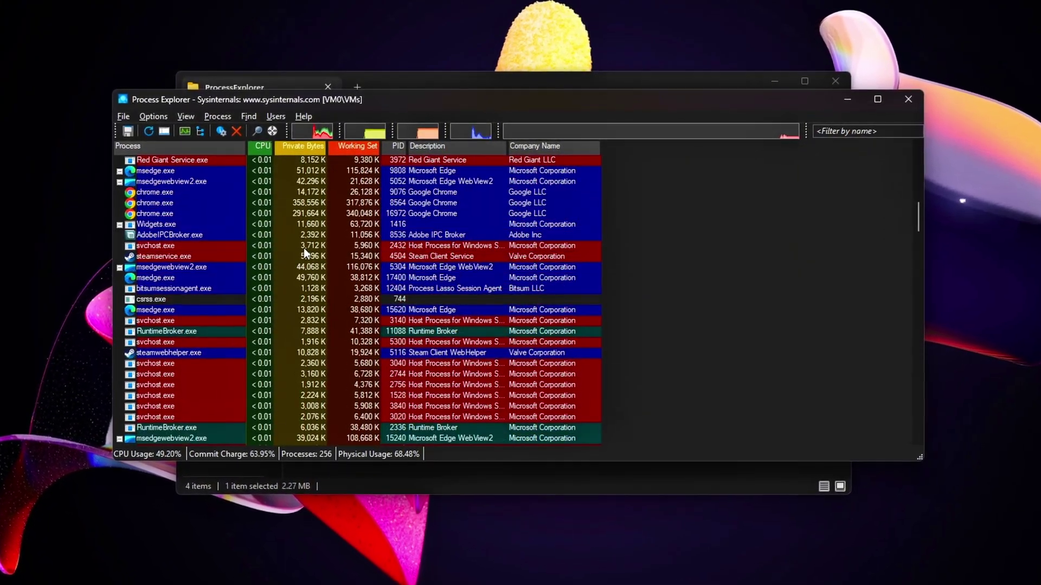
scroll(304, 249, "up", 5)
Open the properties of the svchost.exe process running LocalServiceNetworkRestricted and show the services it hosts.
mouse_move(163, 206)
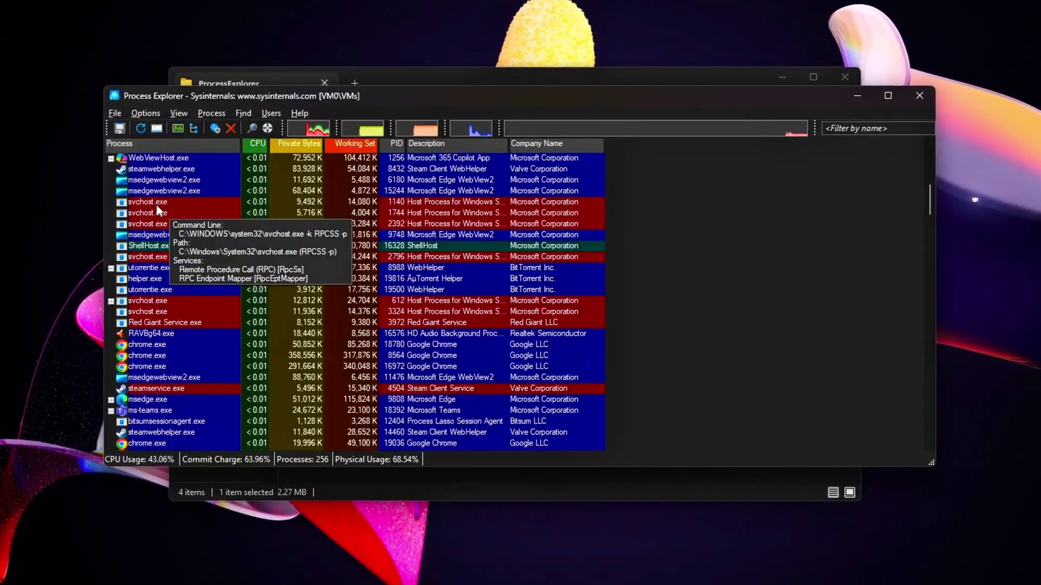
right_click(140, 189)
left_click(197, 362)
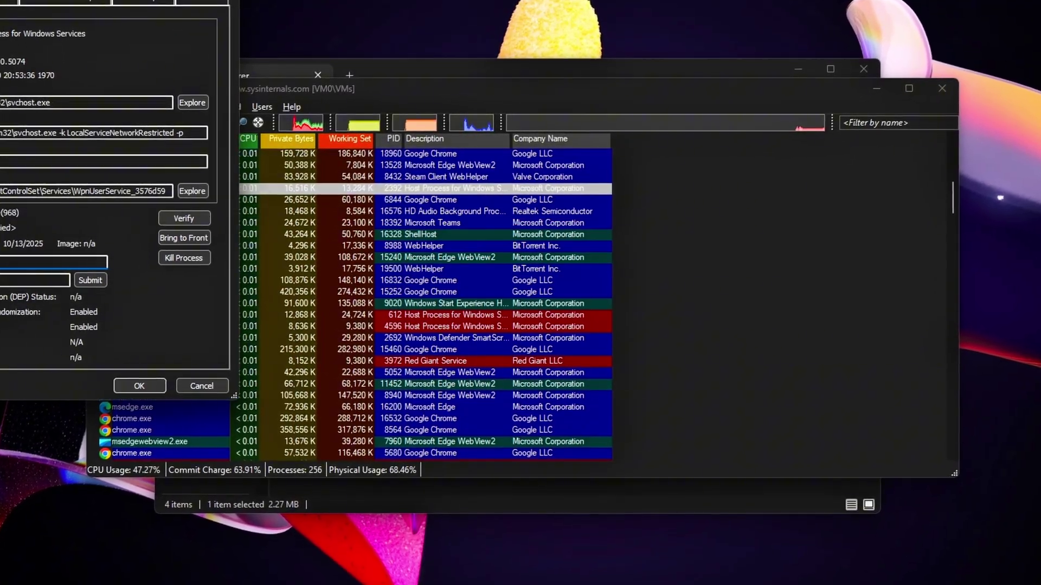
left_click_drag(109, 0, 540, 100)
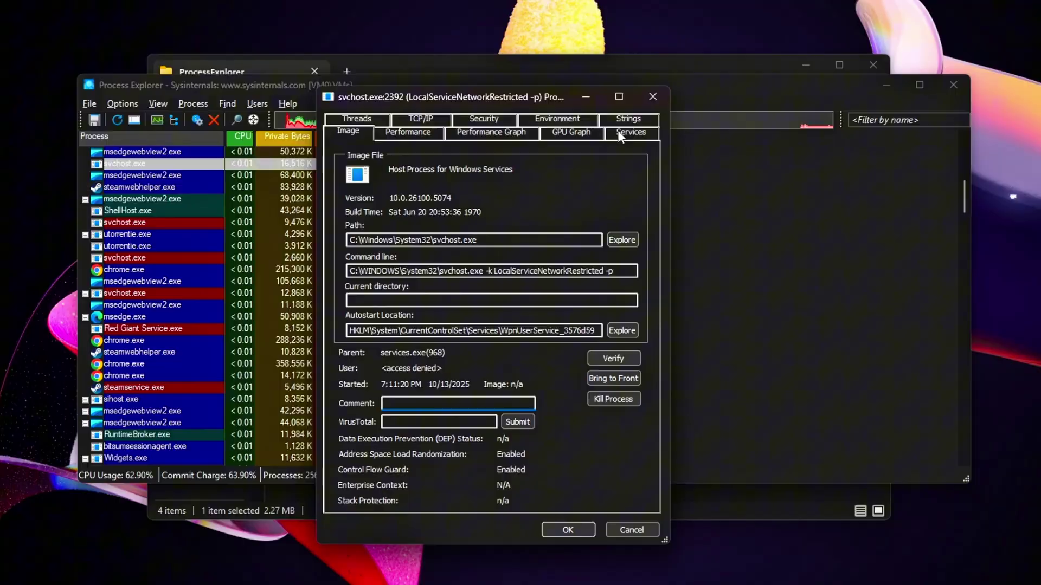
left_click(621, 133)
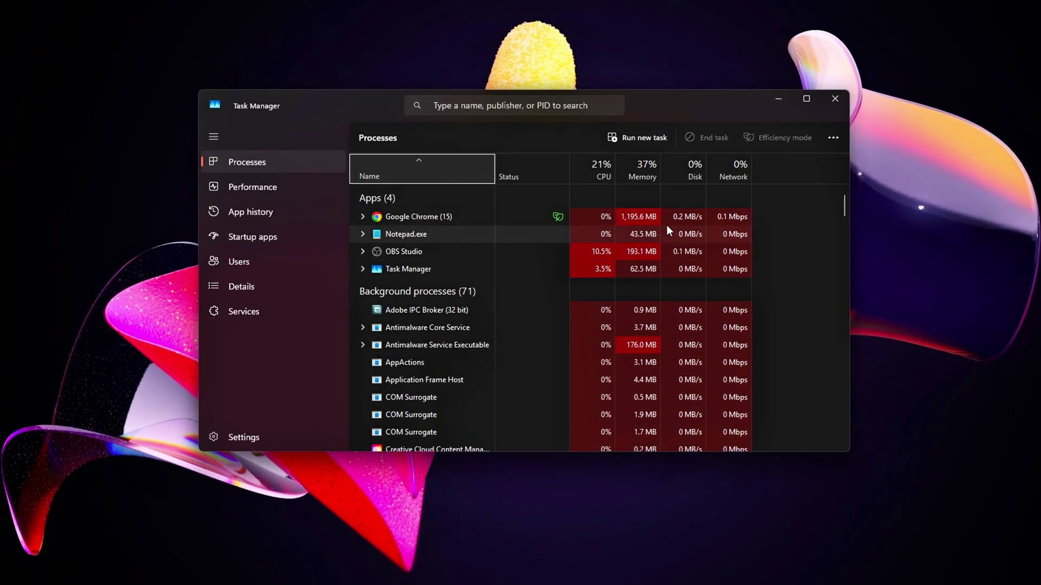
Compare the Task Manager processes by CPU, memory and disk usage, and close Task Manager.
left_click(604, 178)
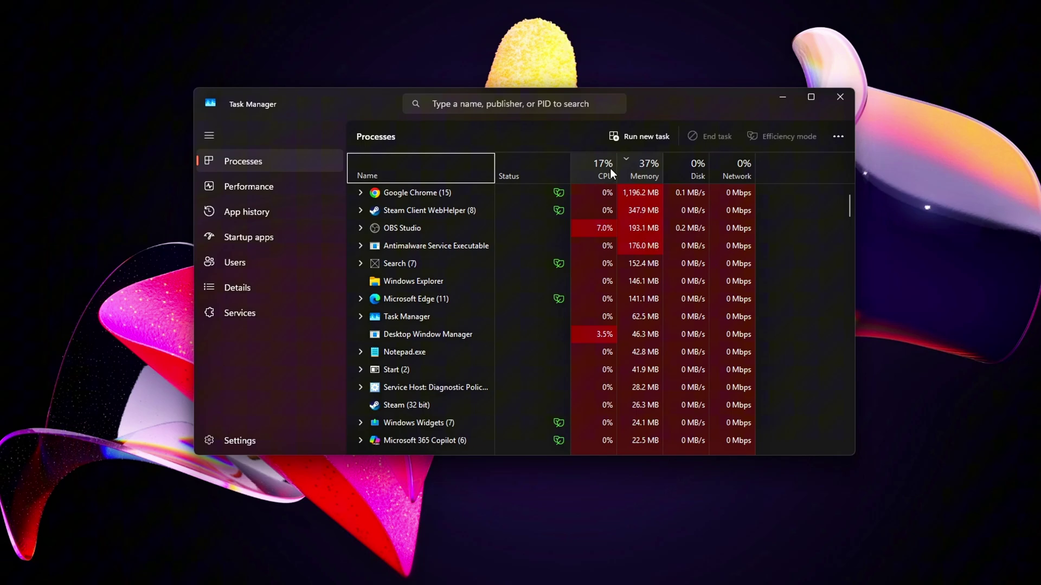
left_click(646, 168)
left_click(608, 167)
left_click(685, 168)
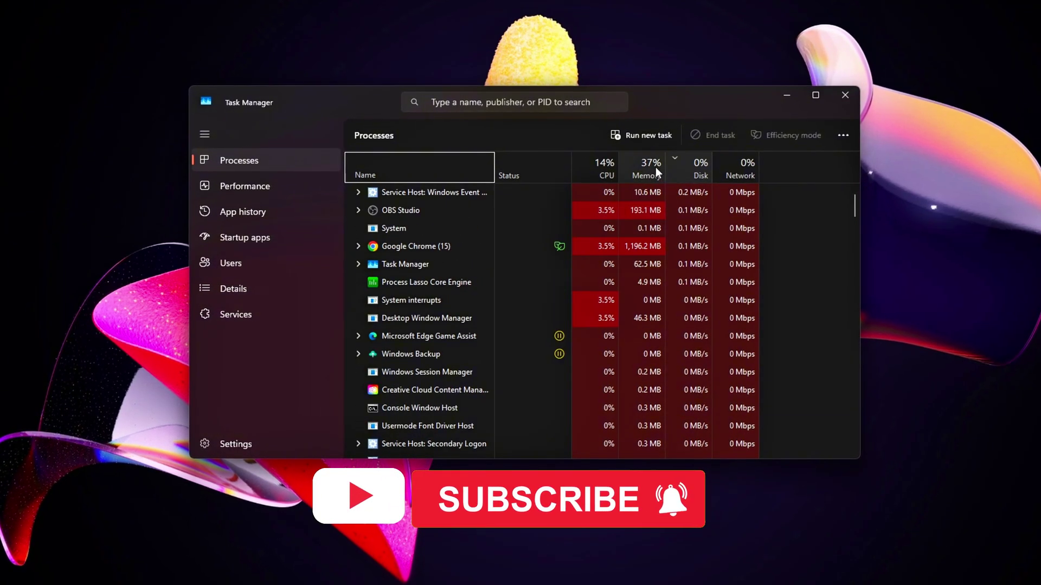
left_click(492, 231)
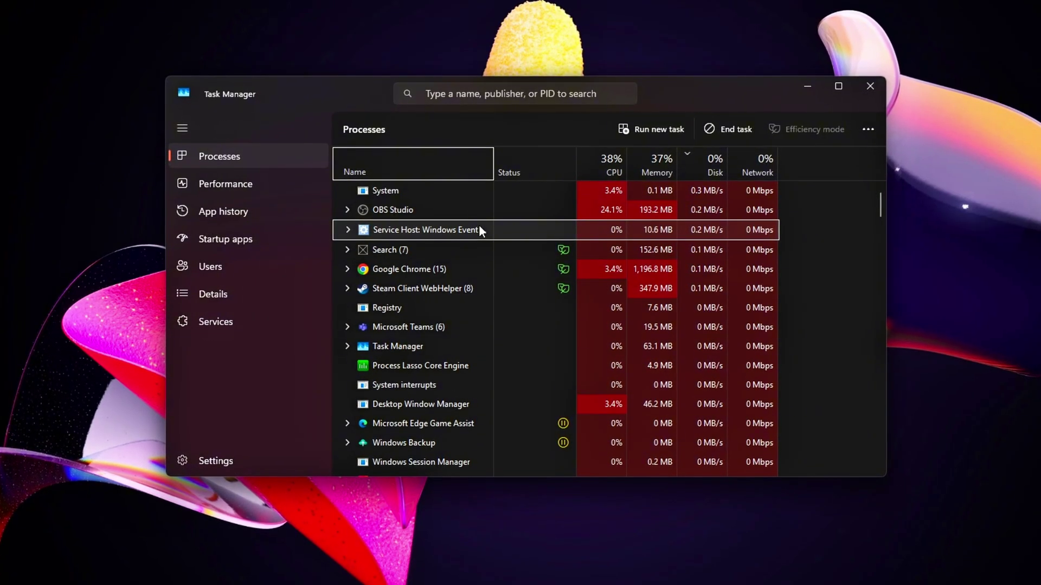
left_click(877, 85)
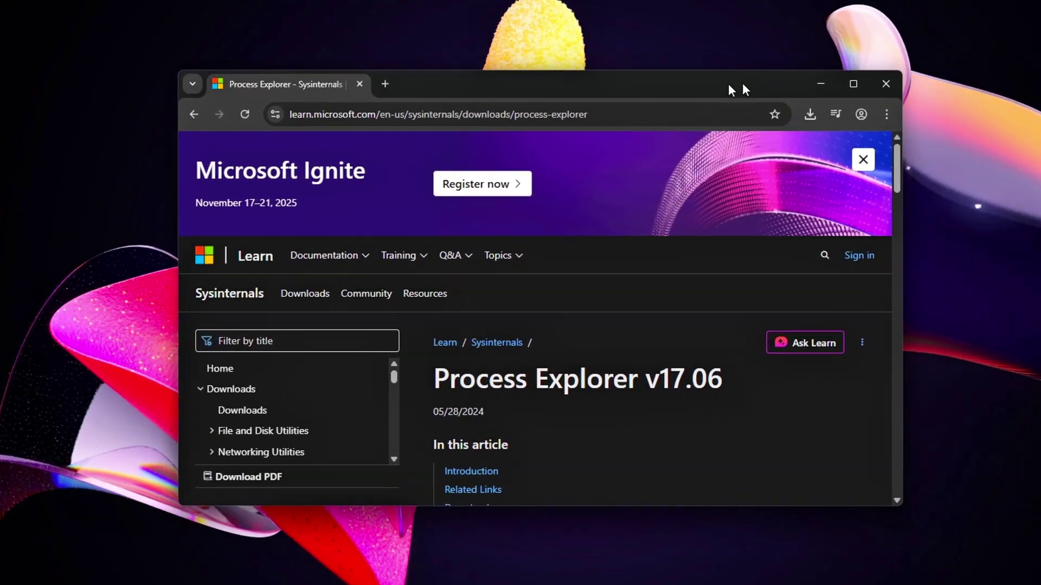
From the Process Explorer download page, run services.msc to open the Services console and bring it into view.
scroll(647, 376, "down", 10)
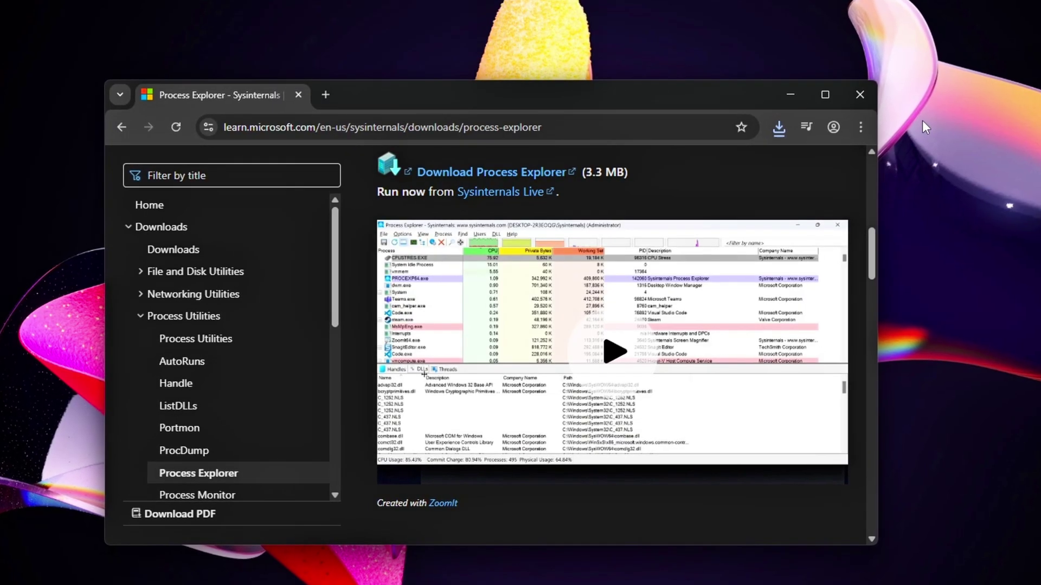
key("super+r")
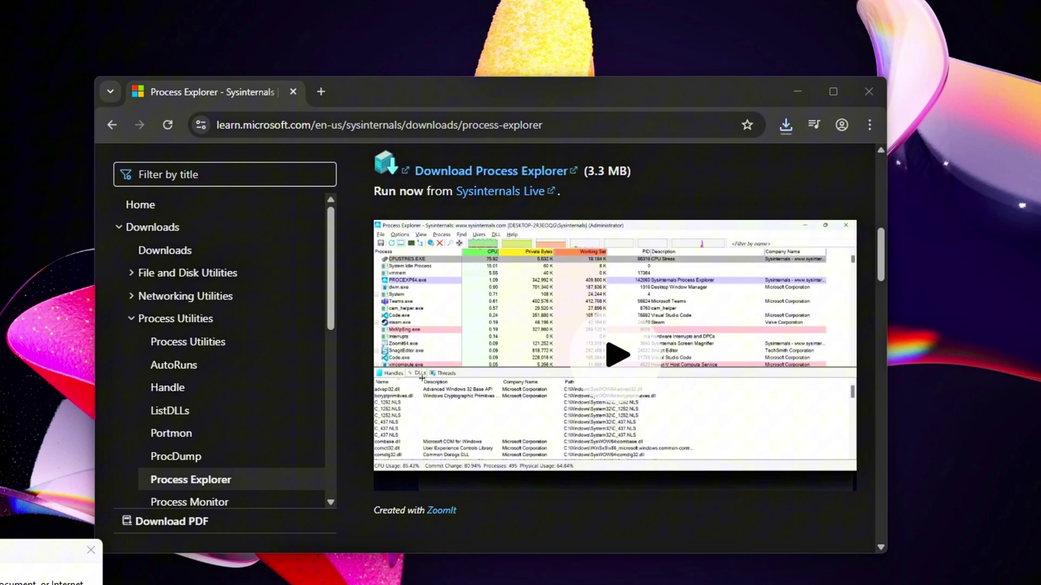
left_click_drag(0, 554, 451, 236)
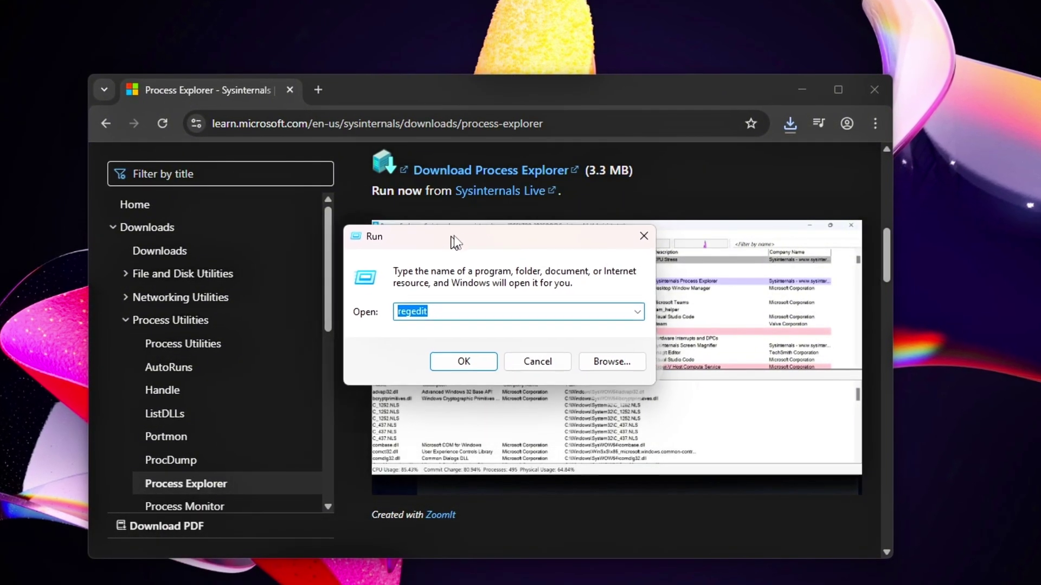
left_click(482, 361)
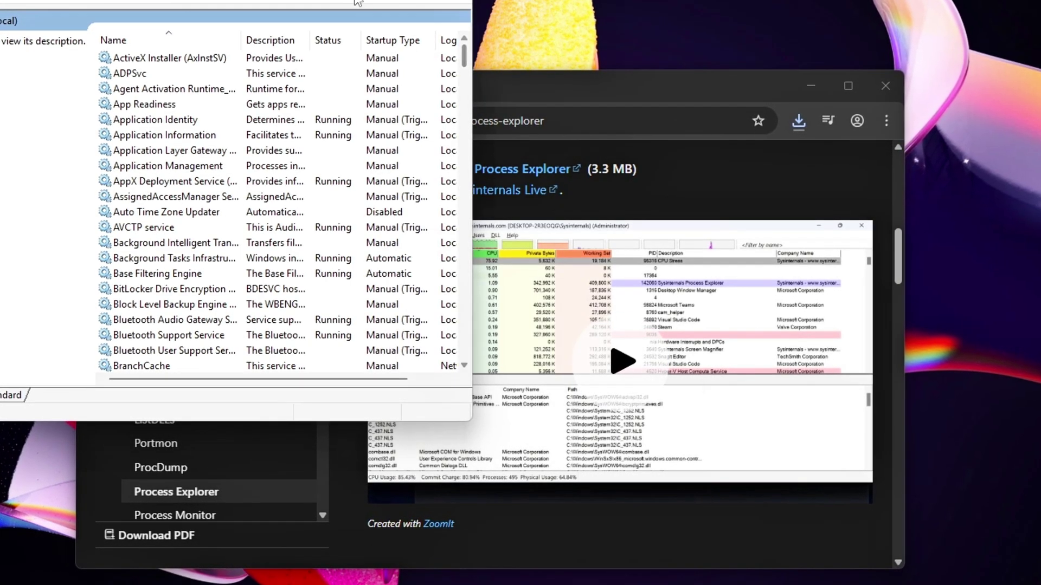
left_click_drag(358, 3, 678, 84)
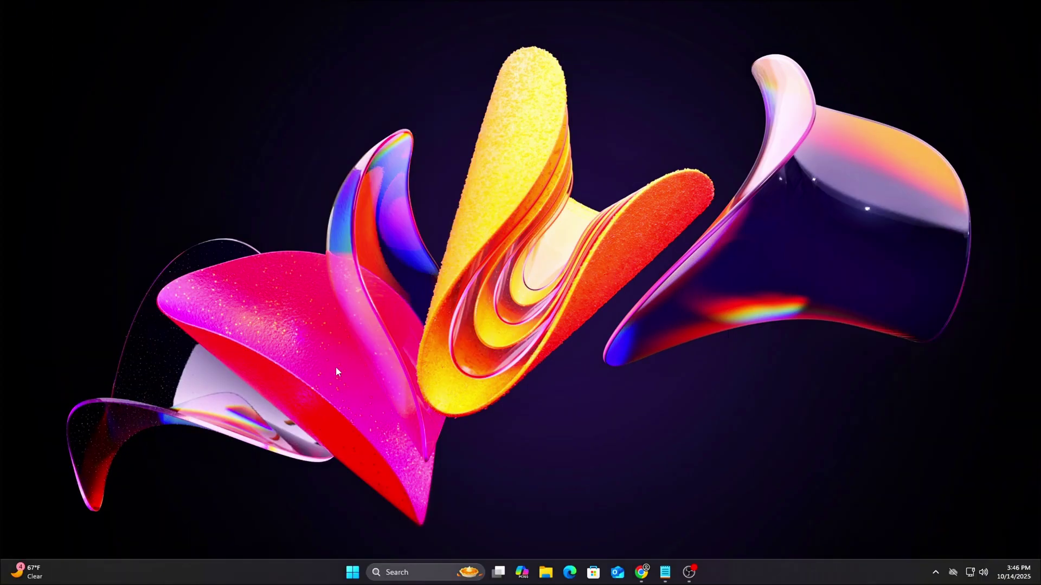
Open Task Manager from the desktop.
key("ctrl+shift+Escape")
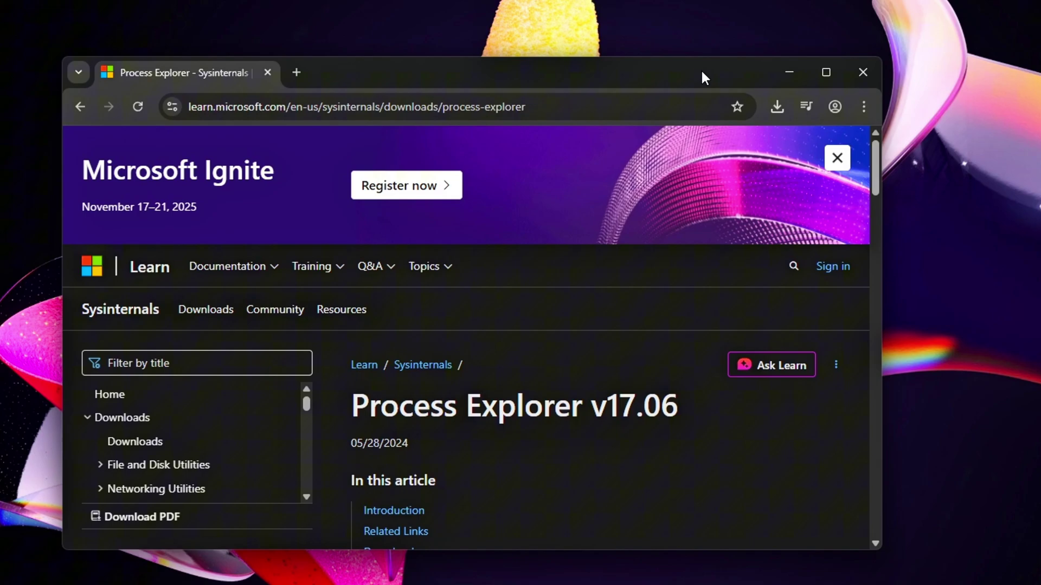
Download ProcessExplorer.zip from the Process Explorer page on the Sysinternals site.
scroll(600, 383, "down", 7)
scroll(478, 348, "down", 3)
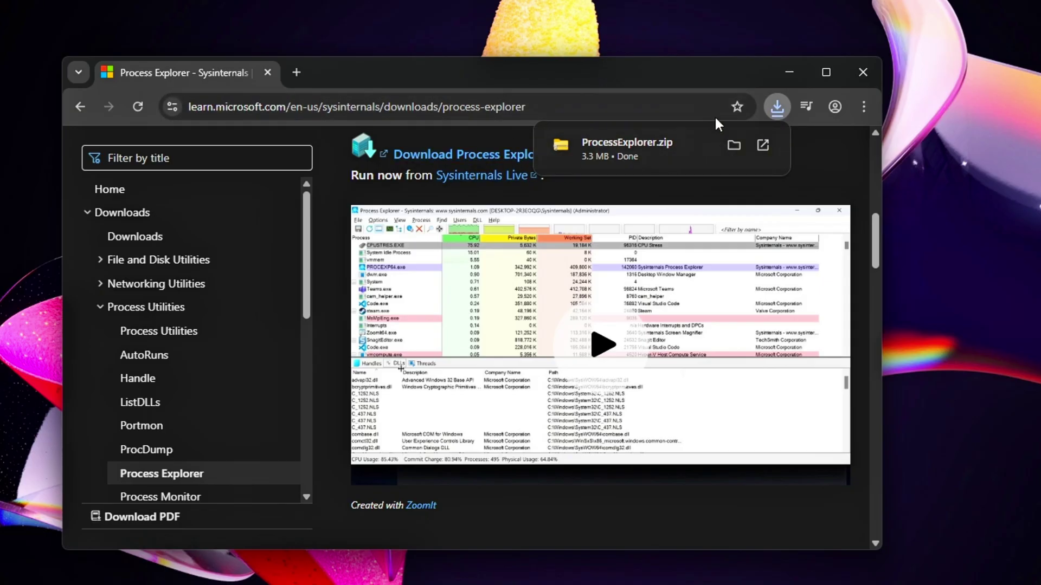
left_click_drag(664, 70, 685, 88)
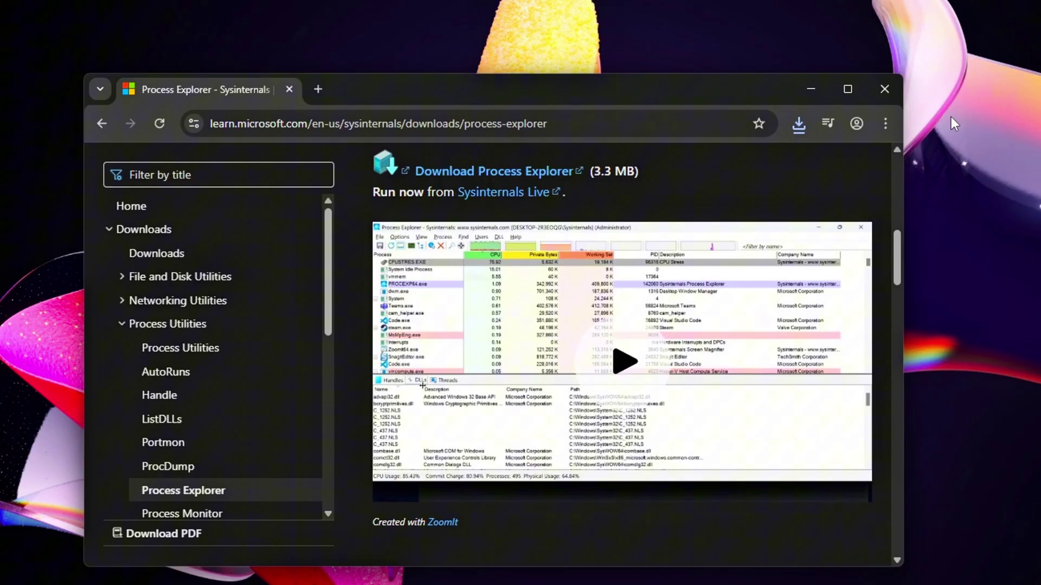
Launch the Windows Services console with the services.msc command.
key("super+r")
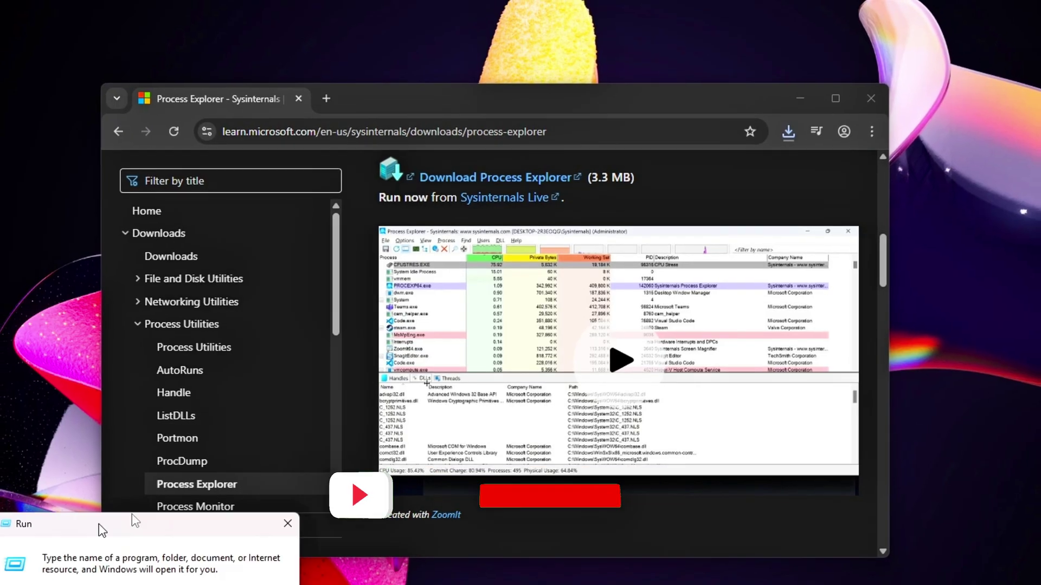
left_click_drag(99, 524, 466, 241)
type("services.msc")
key("ctrl+a")
left_click(479, 360)
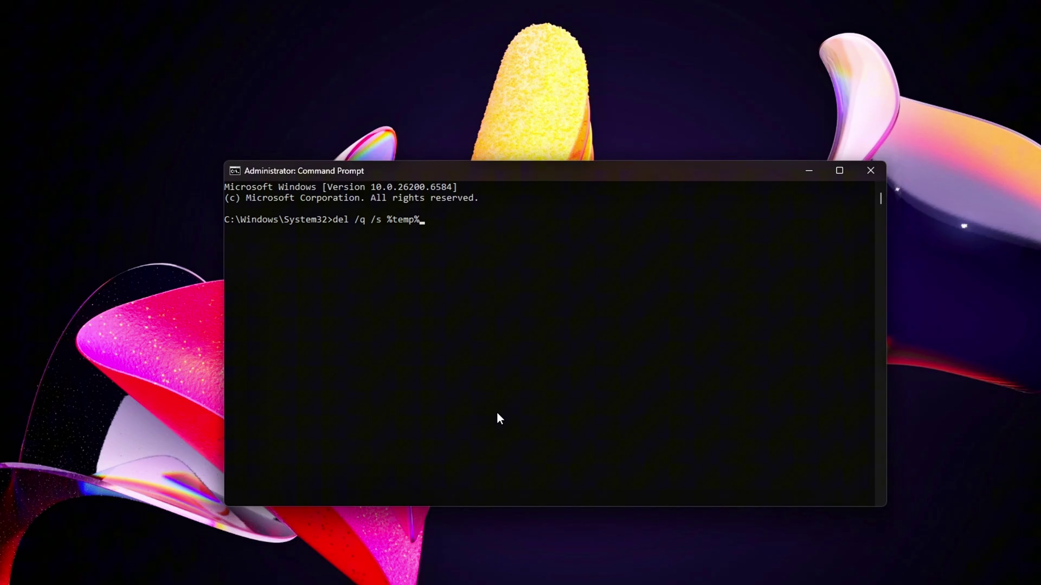
Delete the temporary files with del /q /s %temp% and delete the files in C:\WINDOWS\Prefetch in the administrator Command Prompt.
key("Return")
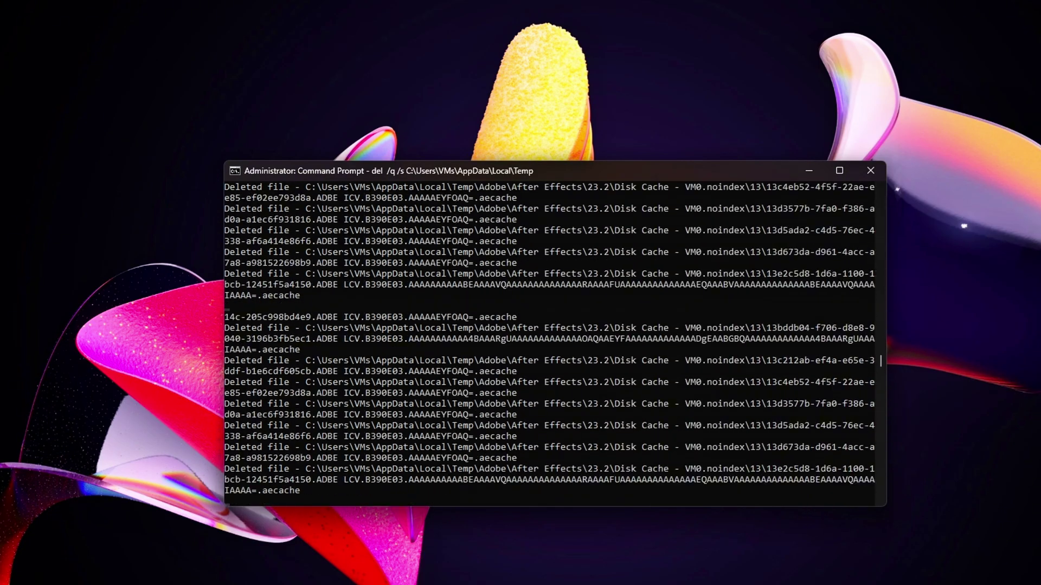
key("Return")
key("Return")
key("Return")
key("Return")
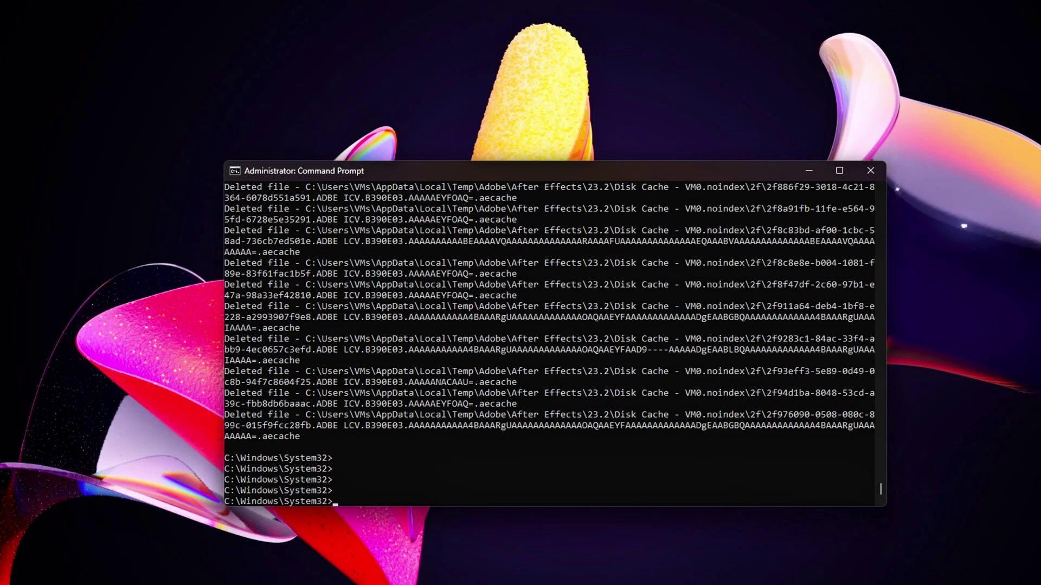
type("del /q /s %windir%\\Prefetch")
key("Return")
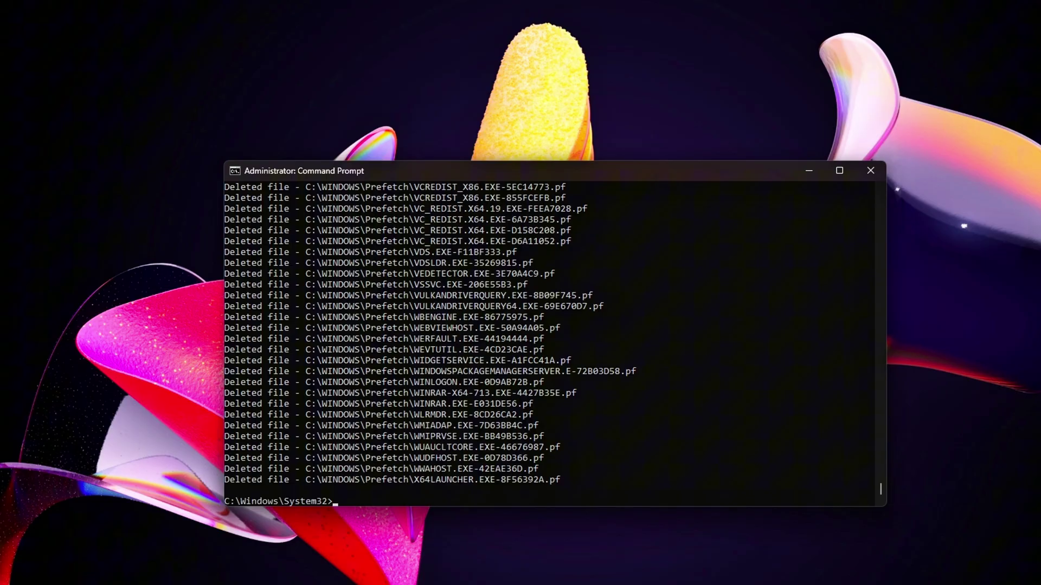
Flush the DNS cache with ipconfig /flushdns and reset the Winsock catalog with netsh winsock reset.
type("textipconfig /flushdns")
key("Return")
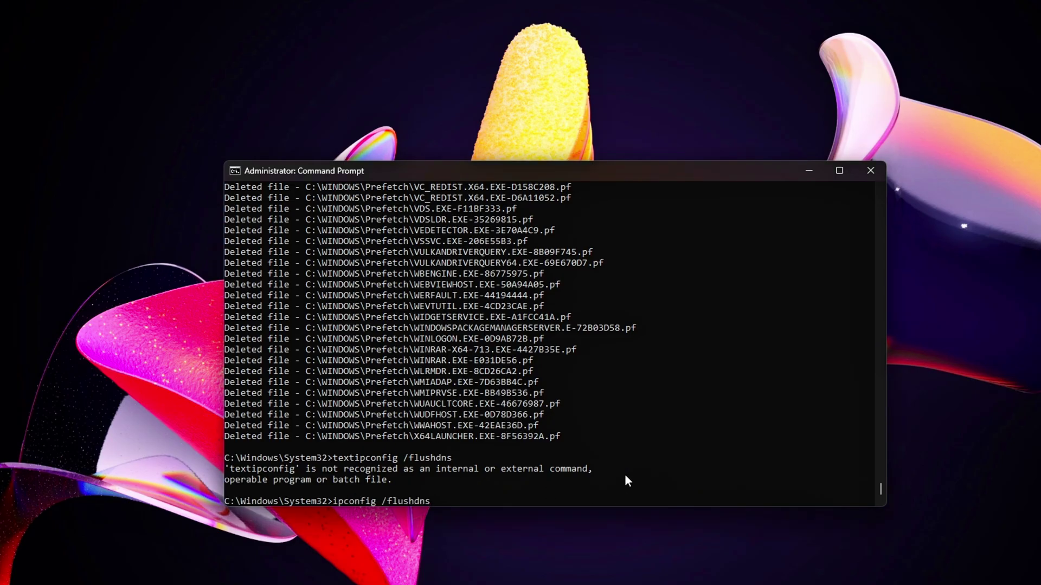
key("Return")
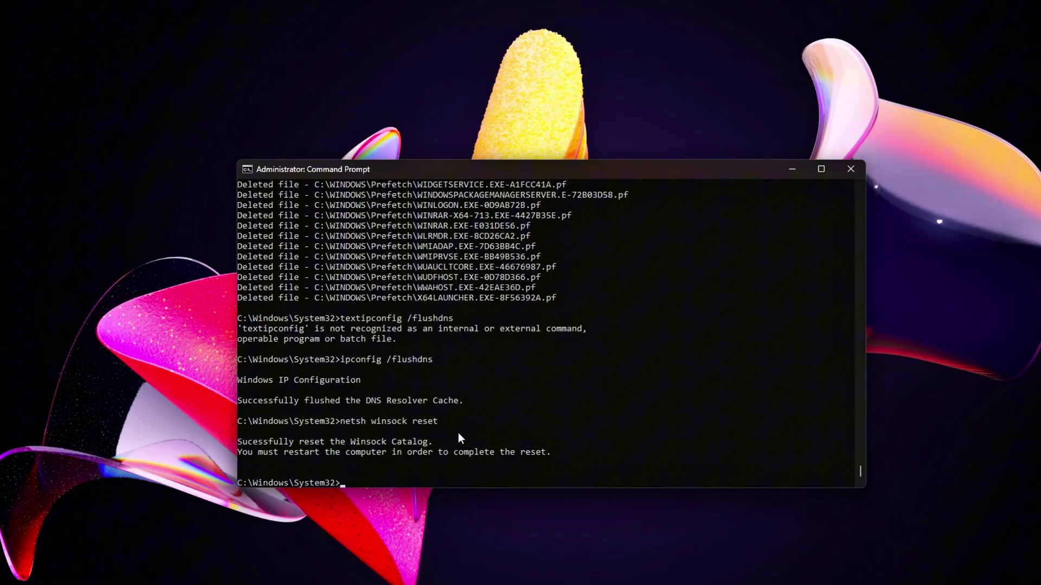
Clear the console output with cls and close the Command Prompt.
type("cls")
key("Return")
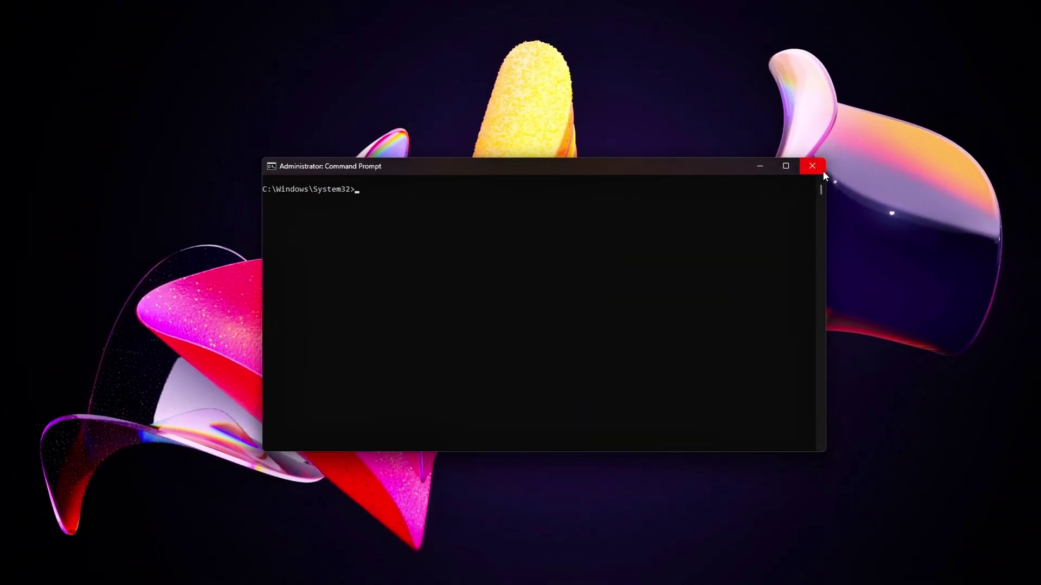
left_click(841, 168)
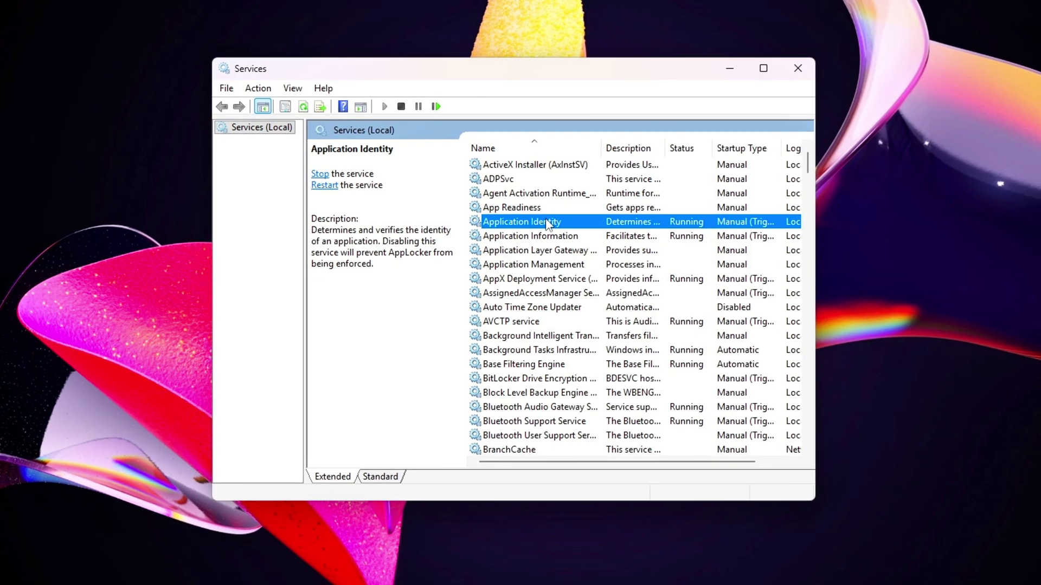
key("d")
key("Down")
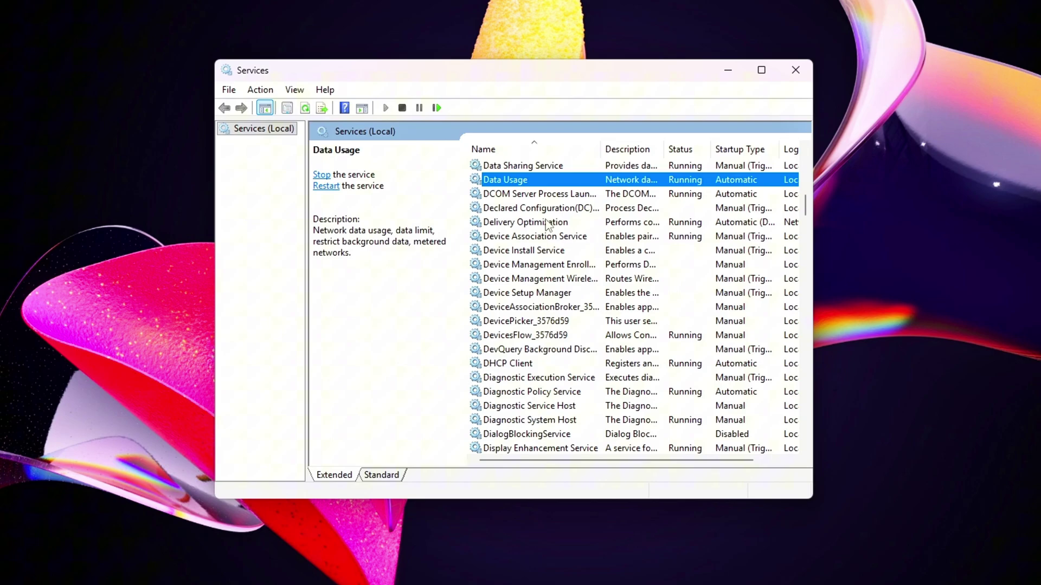
key("Down")
key("Down")
key("Down")
key("Down")
key("Down")
key("Down")
key("Down")
key("Down")
key("Down")
key("Down")
key("Down")
key("Down")
key("Down")
key("Down")
key("Down")
key("Down")
key("Down")
key("Down")
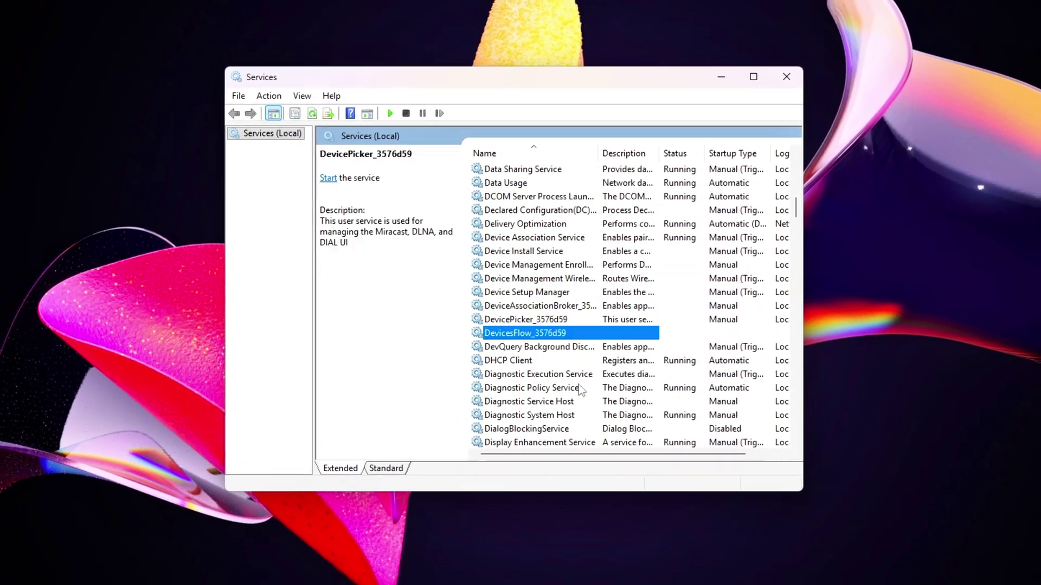
key("Down")
scroll(569, 364, "down", 7)
scroll(565, 250, "up", 2)
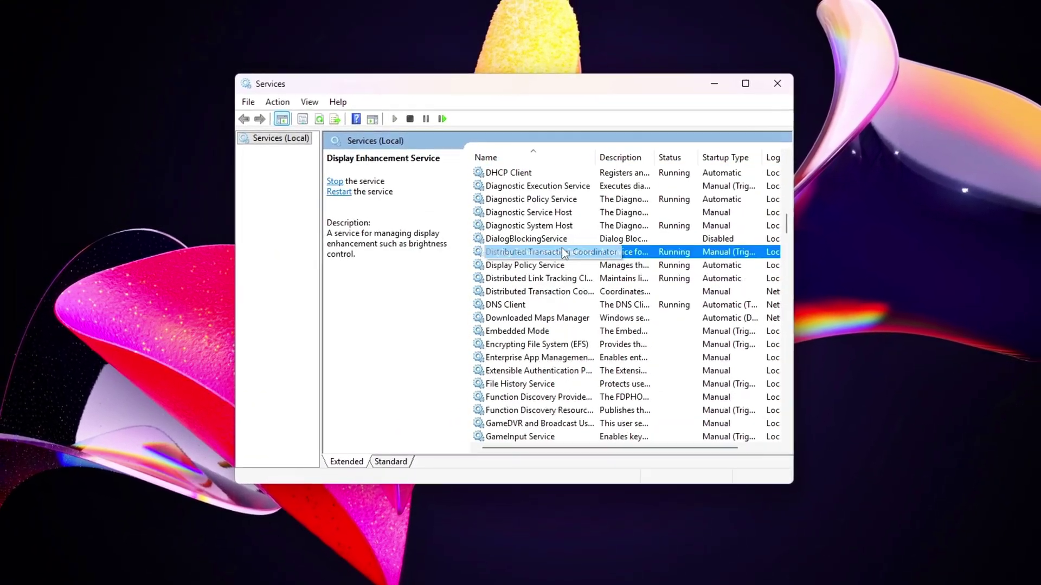
scroll(555, 249, "up", 2)
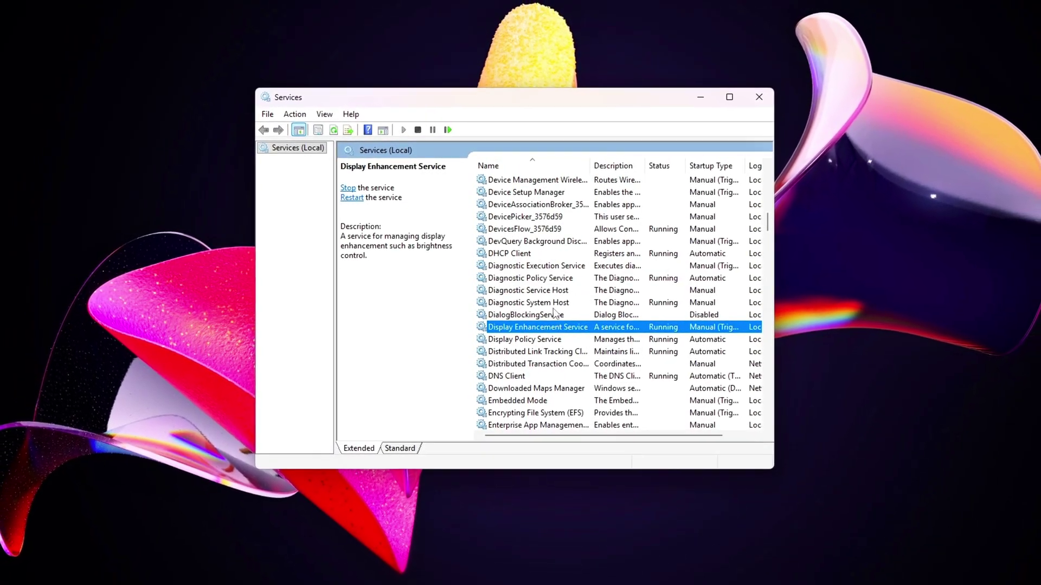
left_click(551, 280)
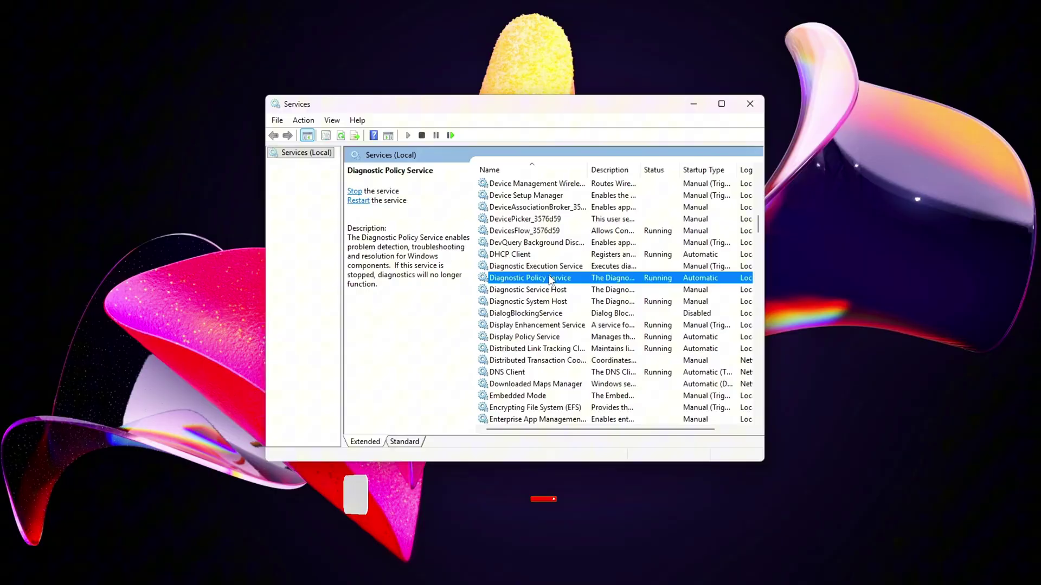
right_click(550, 279)
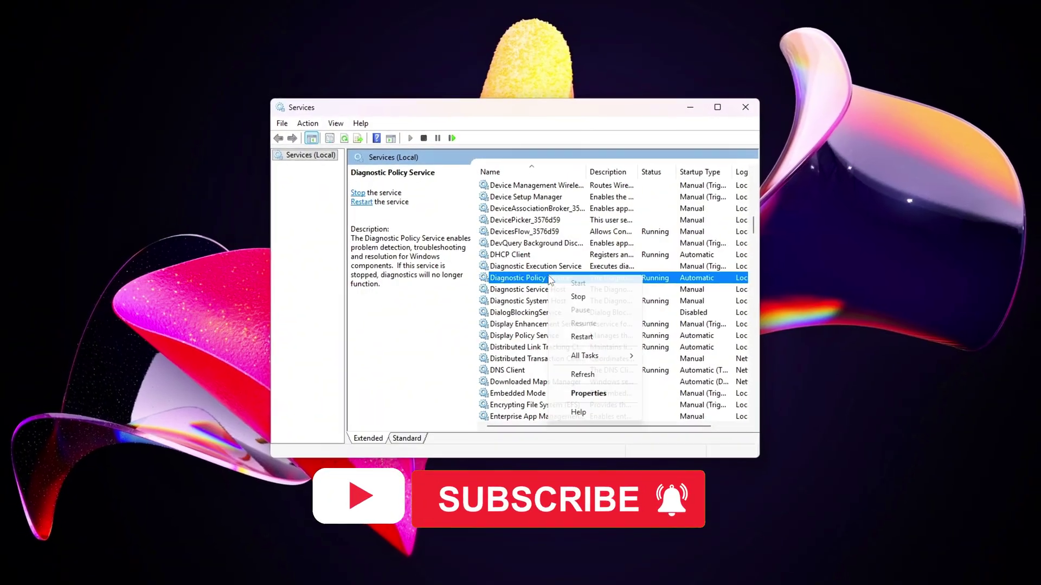
left_click(605, 394)
left_click(508, 272)
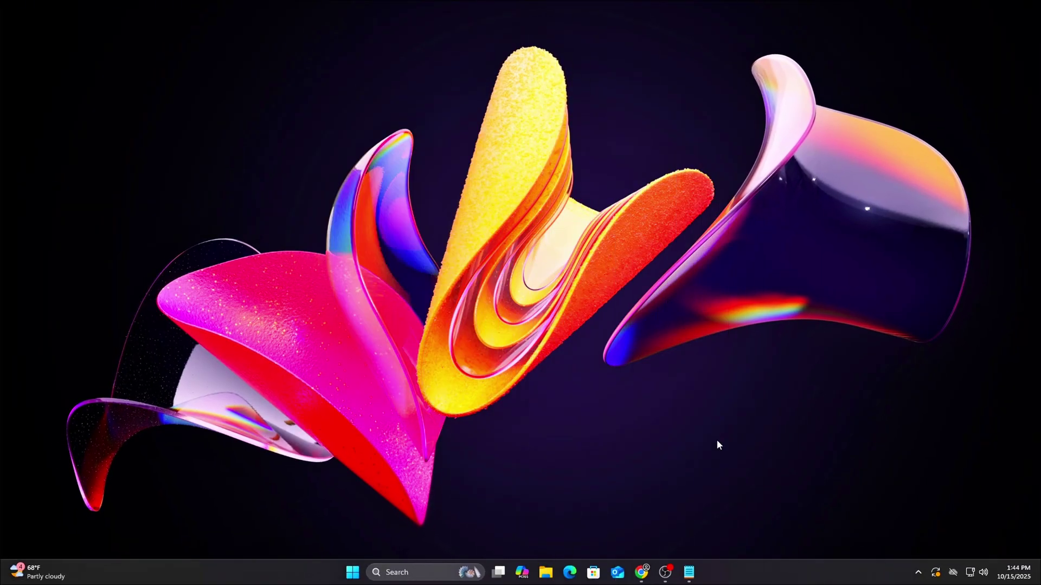
Reopen the Services console, find the Diagnostic Policy Service and open its properties.
key("super+r")
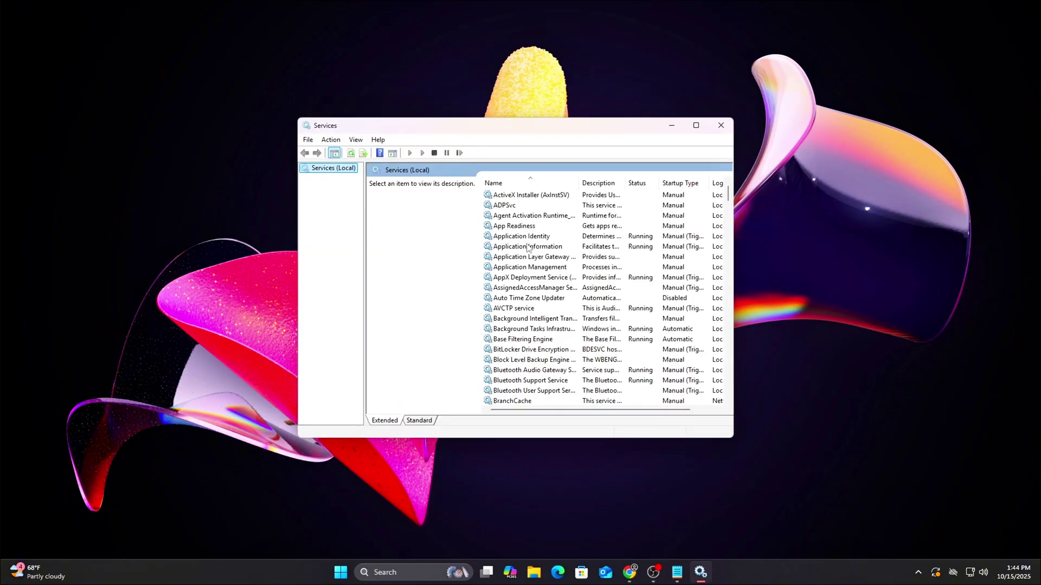
key("d")
key("d")
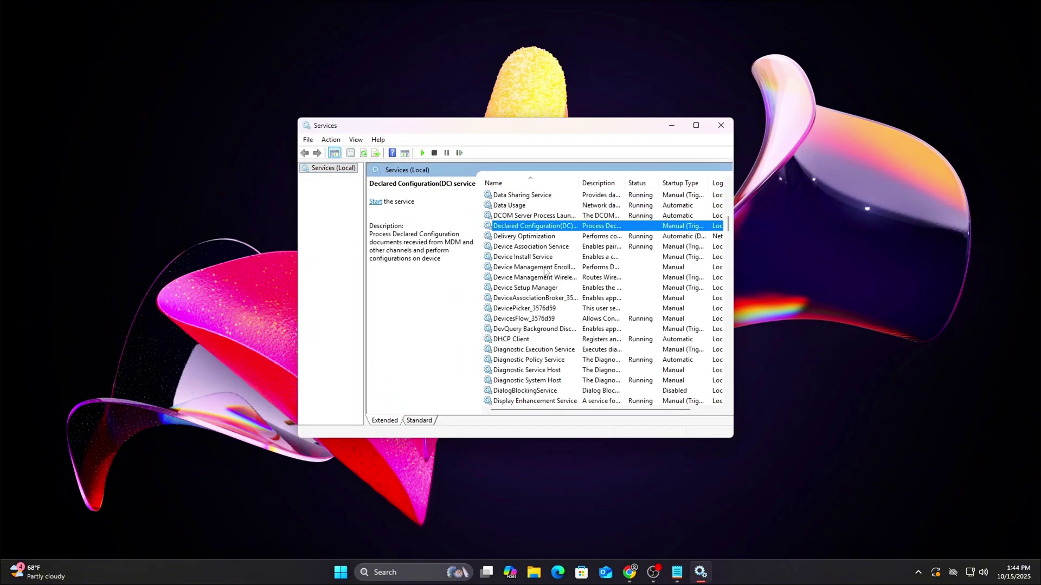
key("d")
key("d")
key("d")
key("d")
key("d")
key("d")
key("d")
key("d")
key("d")
key("d")
key("d")
key("d")
key("d")
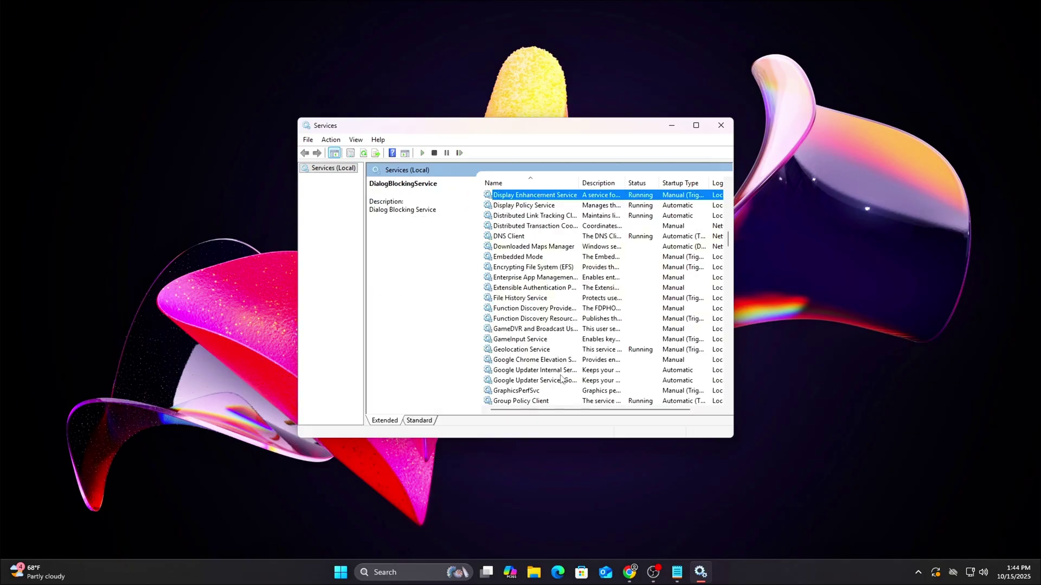
scroll(555, 258, "up", 2)
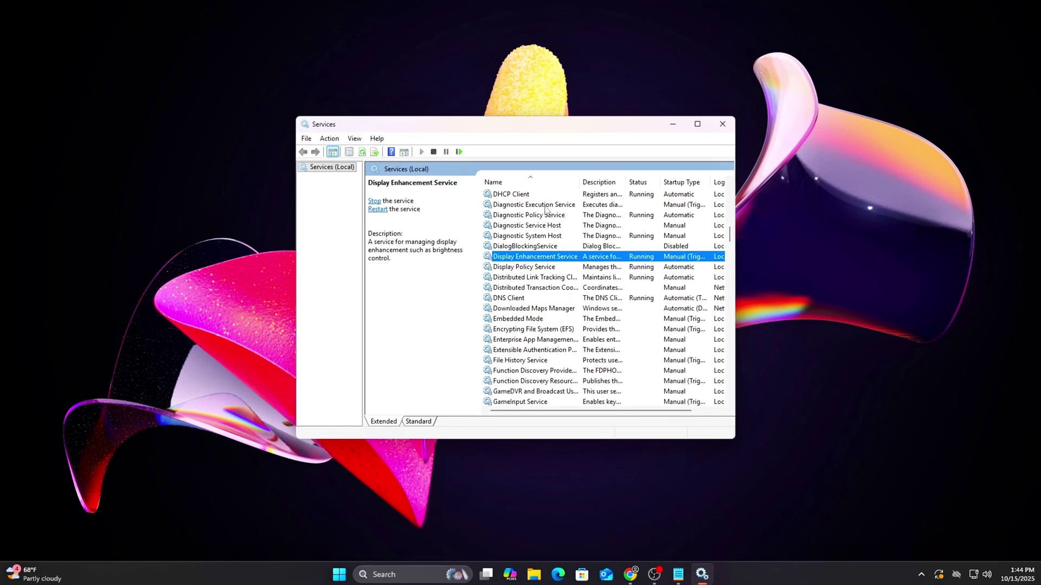
scroll(547, 255, "up", 2)
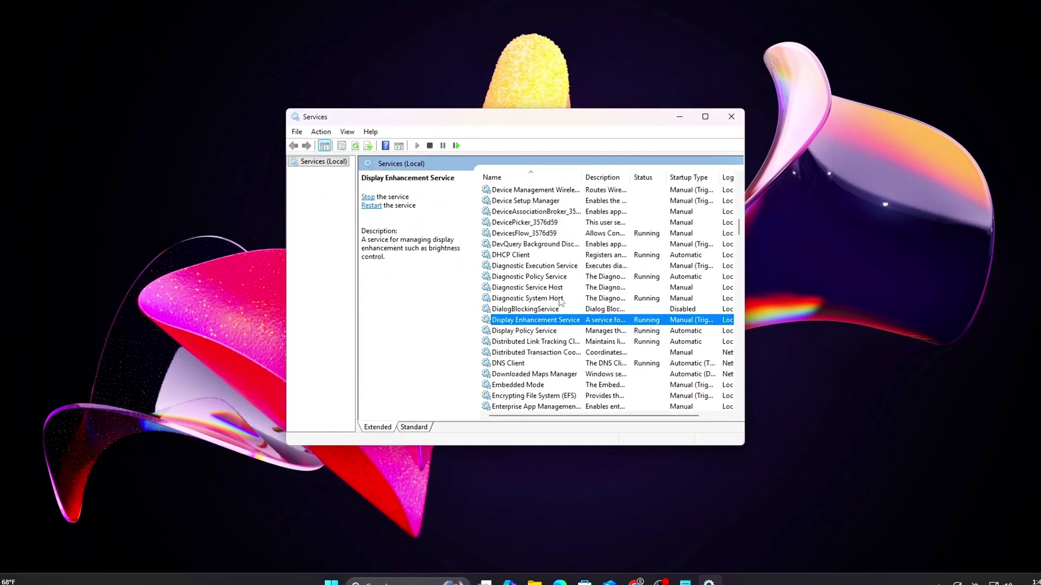
left_click(529, 276)
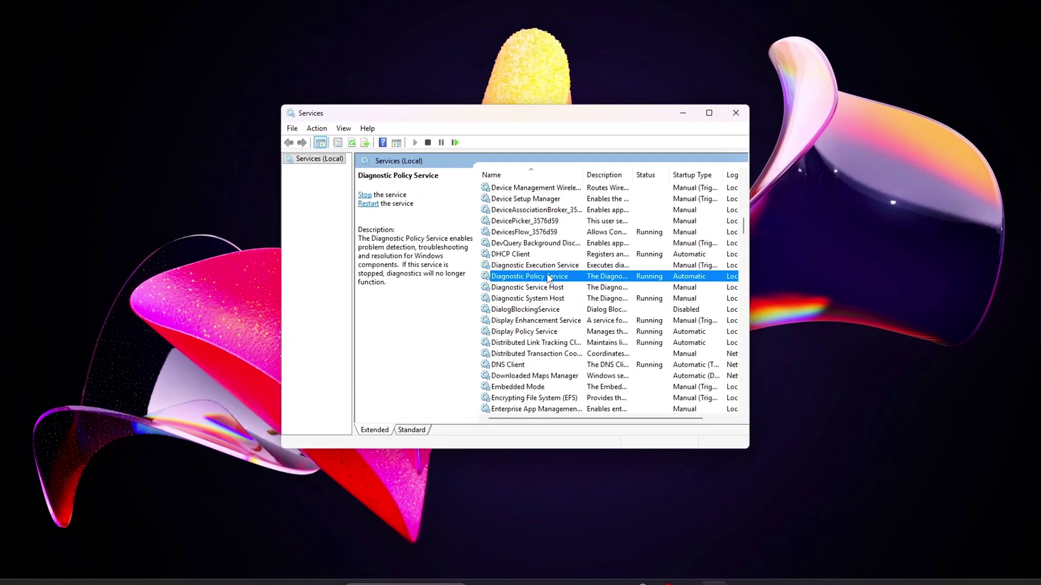
right_click(547, 276)
left_click(585, 387)
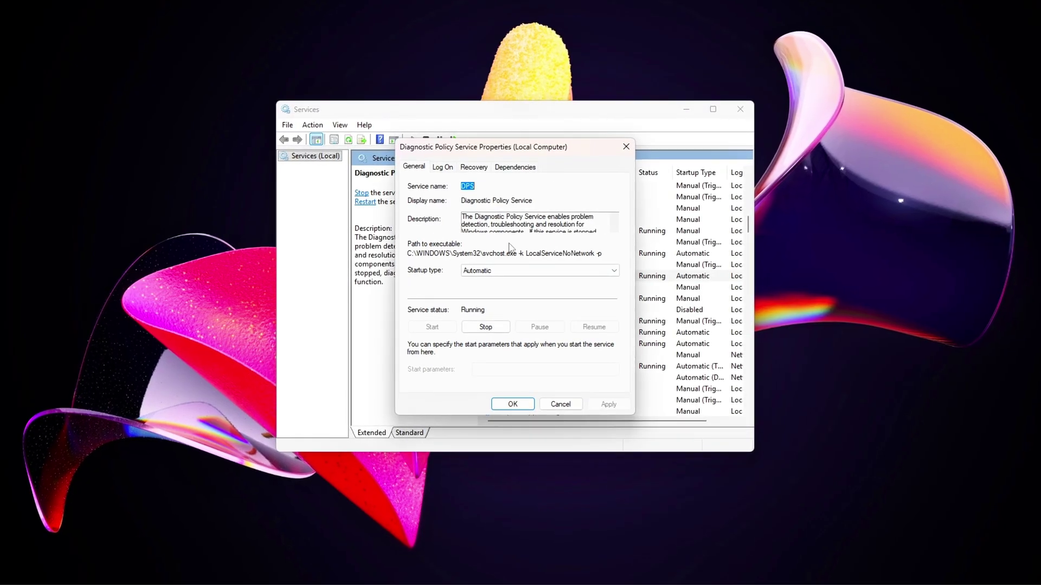
Set the Diagnostic Policy Service's startup type to Disabled, stop the service and accept the changes.
left_click(507, 271)
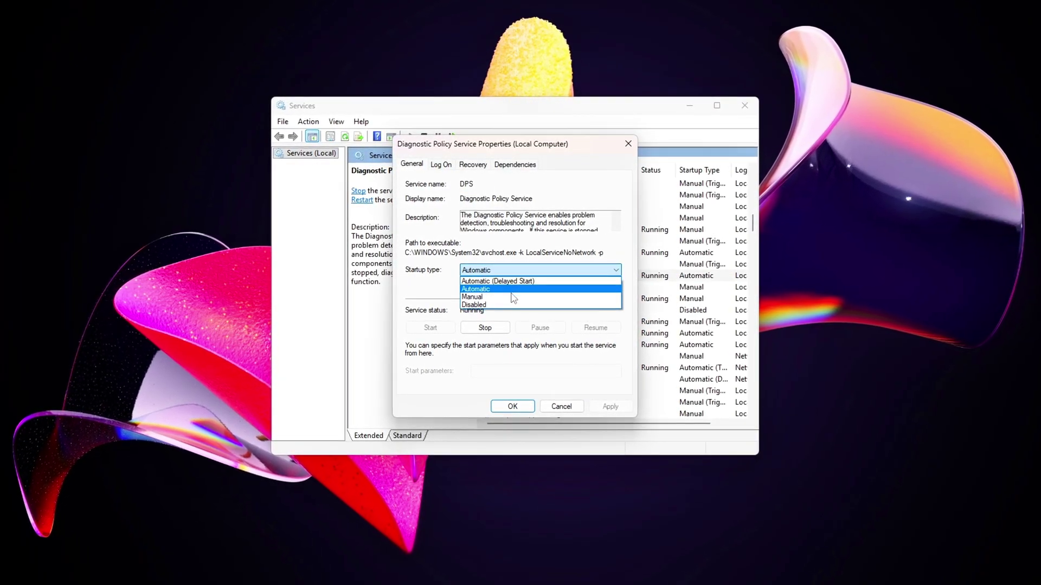
left_click(516, 305)
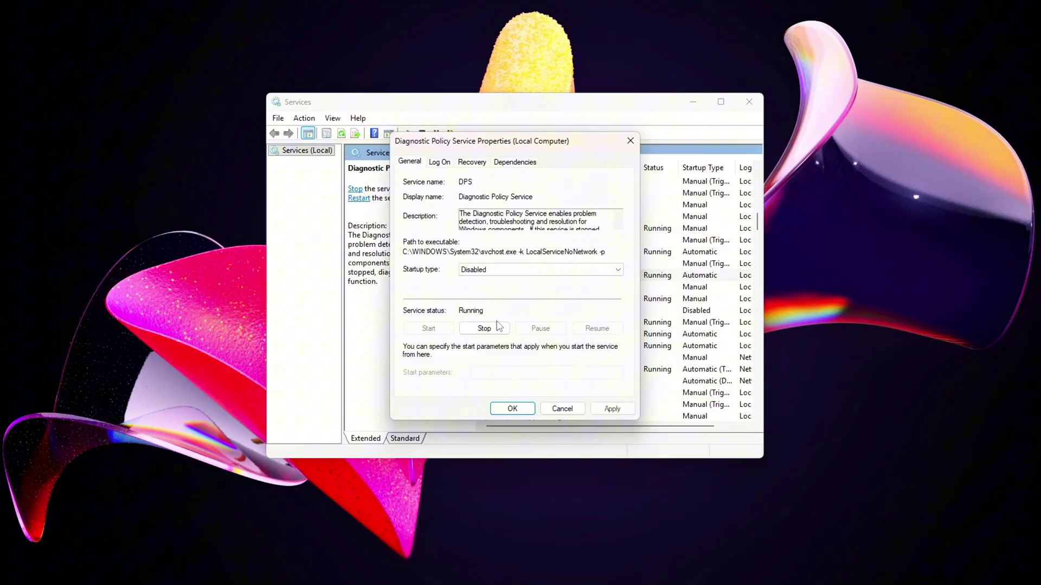
left_click(502, 329)
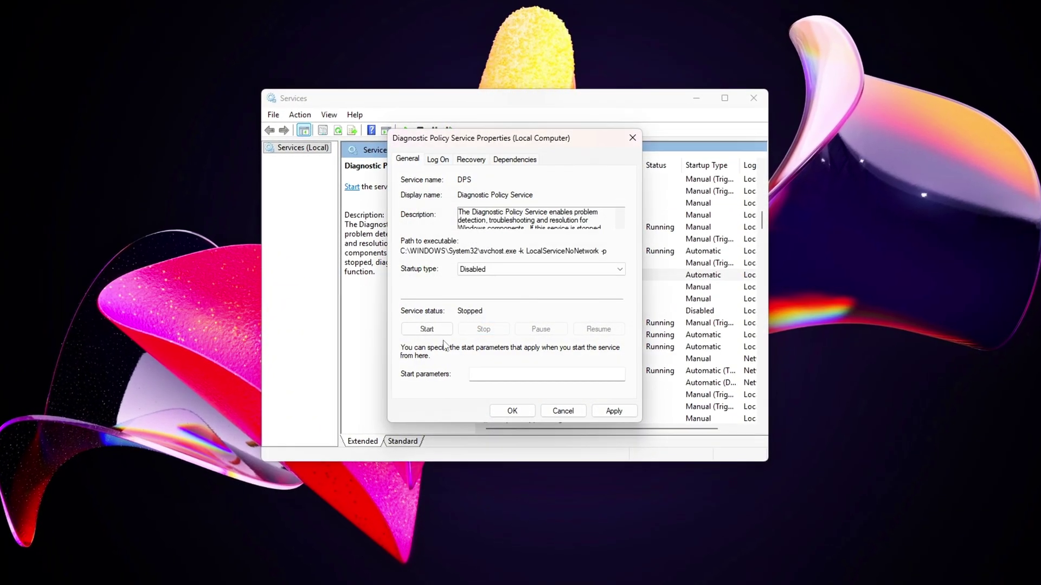
left_click(512, 412)
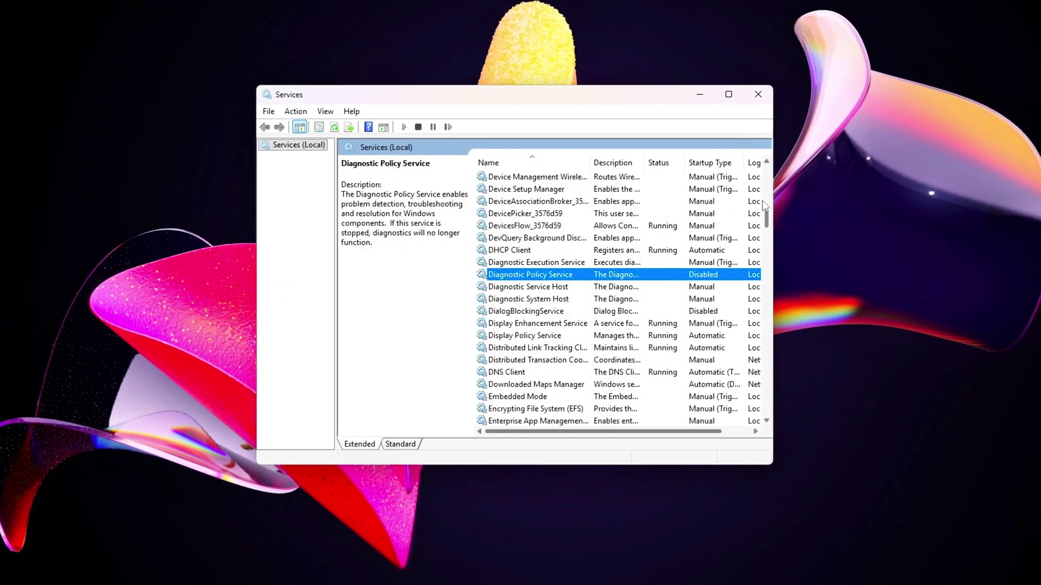
Look through the whole list of services, checking their status and startup types.
scroll(769, 325, "down", 3)
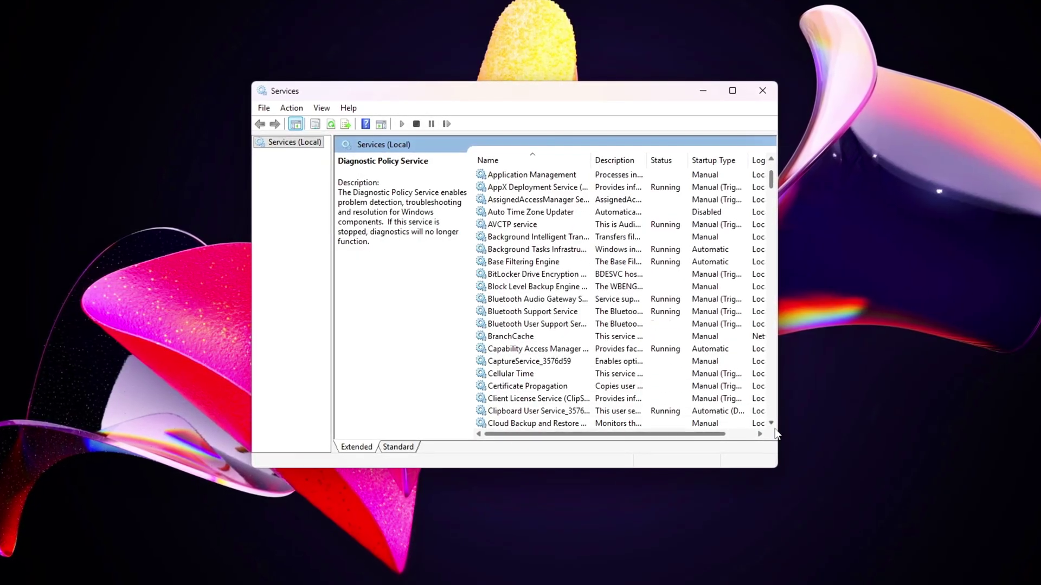
scroll(776, 434, "down", 8)
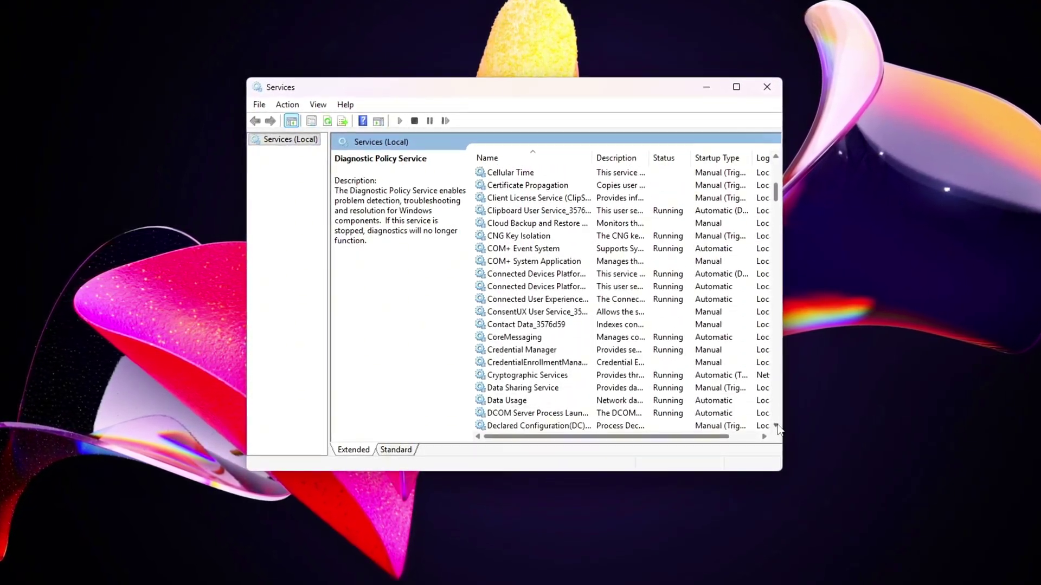
scroll(777, 430, "down", 11)
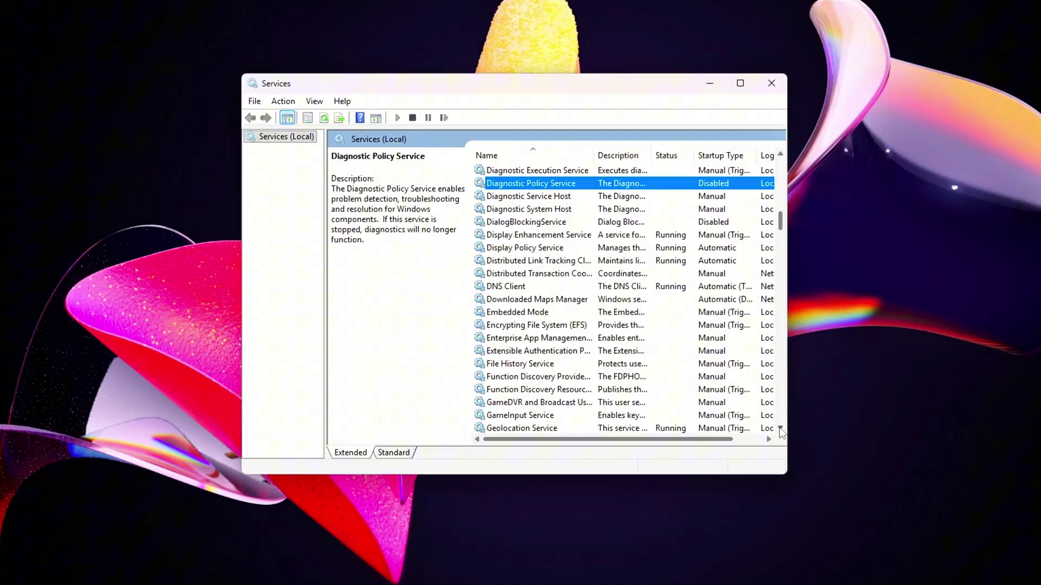
scroll(782, 432, "down", 13)
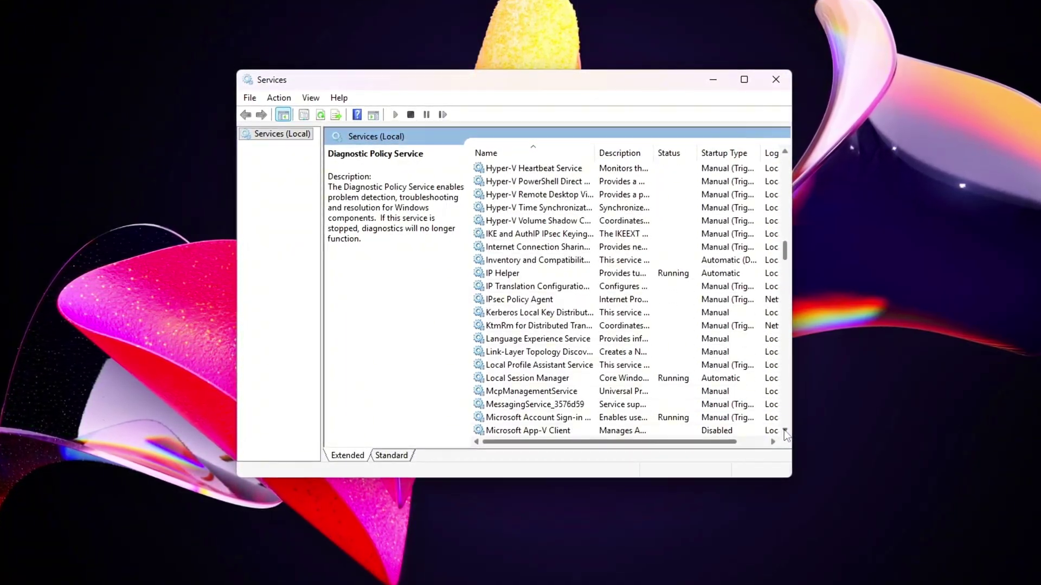
scroll(785, 431, "down", 13)
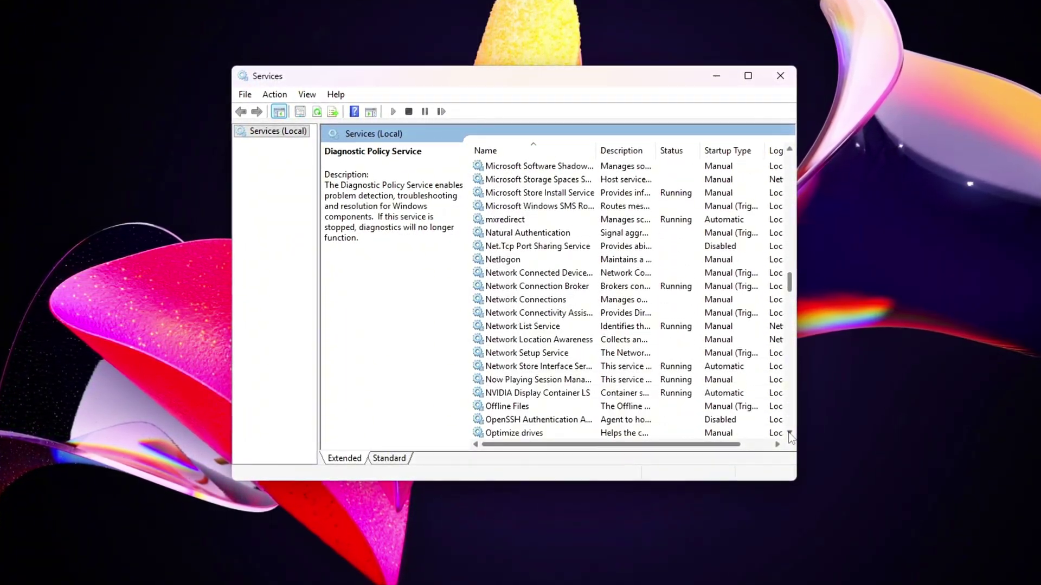
scroll(790, 437, "down", 12)
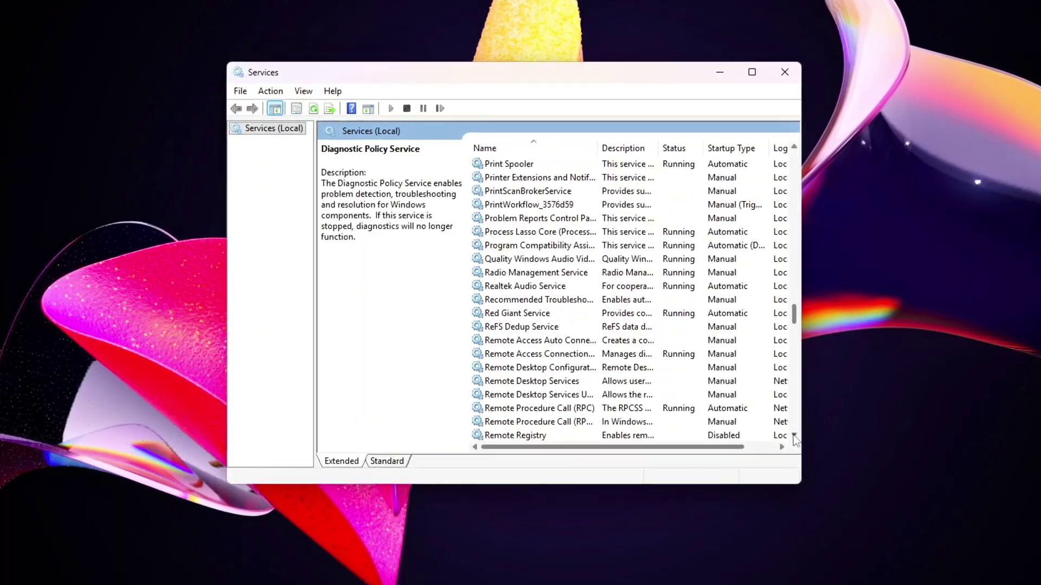
scroll(795, 440, "down", 11)
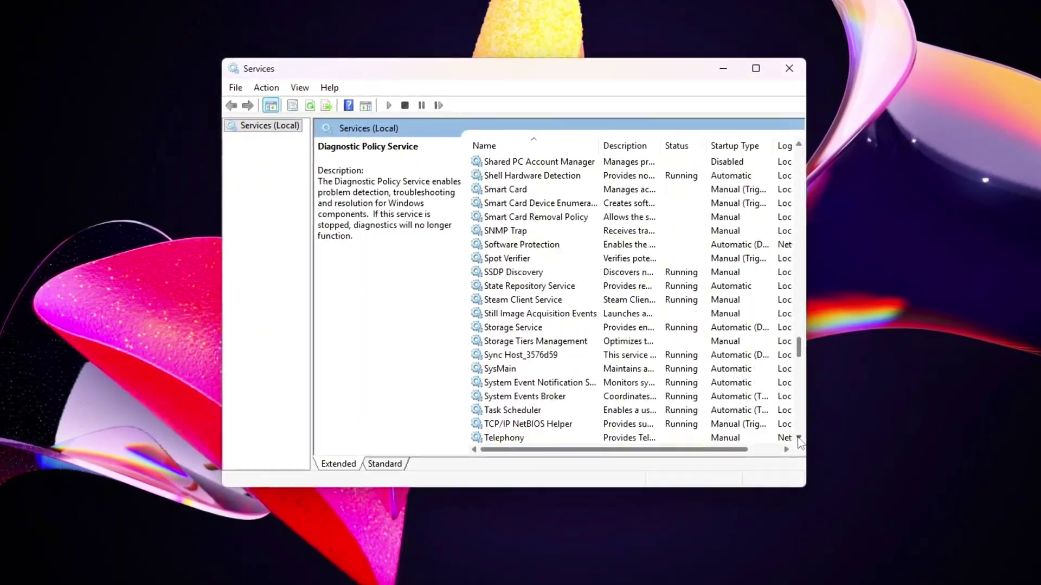
scroll(800, 441, "down", 3)
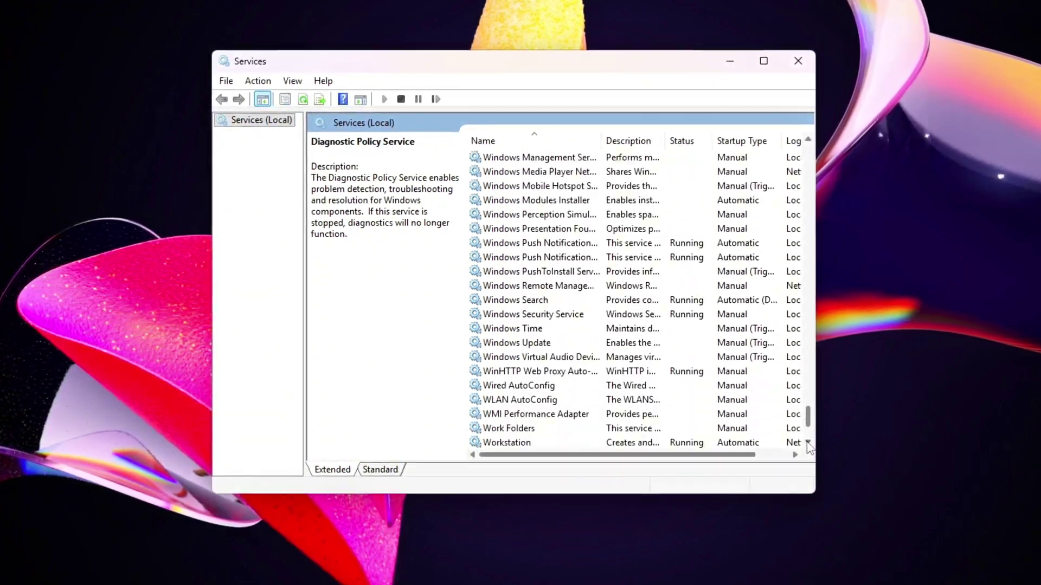
scroll(807, 445, "down", 3)
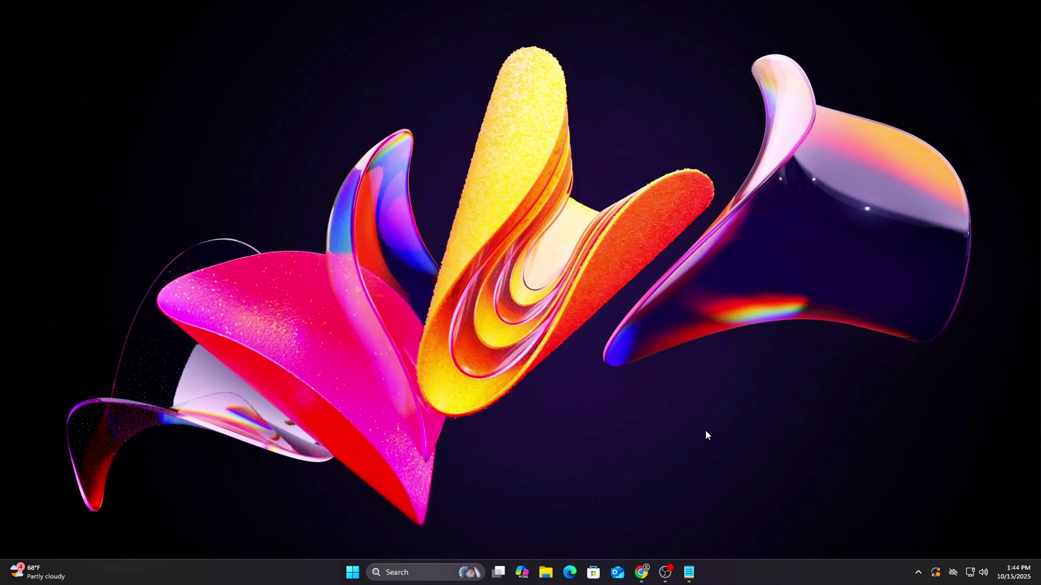
Open Command Prompt as administrator, then disable and stop DiagTrack with sc config DiagTrack start= disabled and sc stop DiagTrack.
key("super+s")
type("cmd")
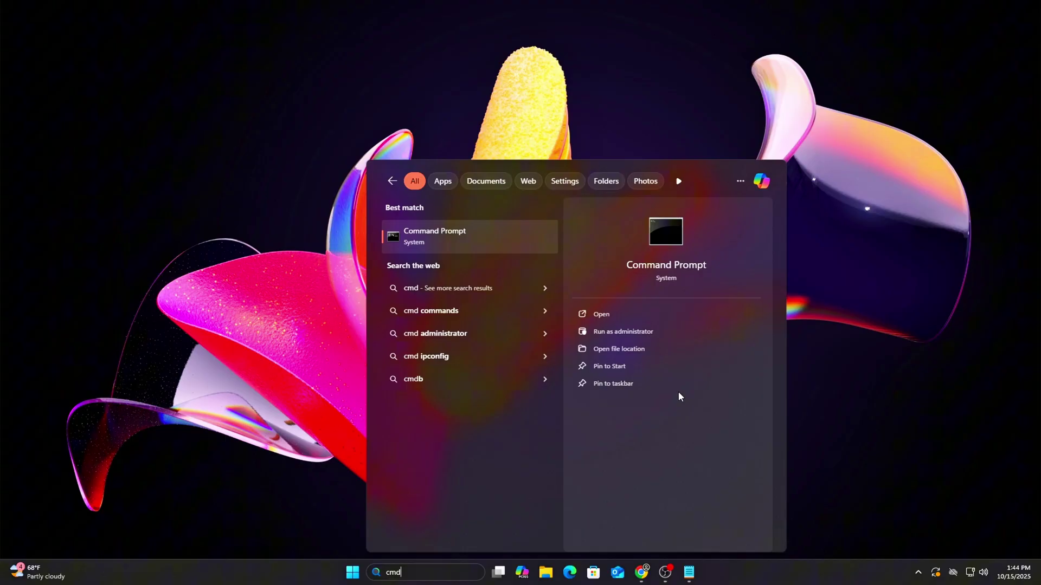
left_click(671, 333)
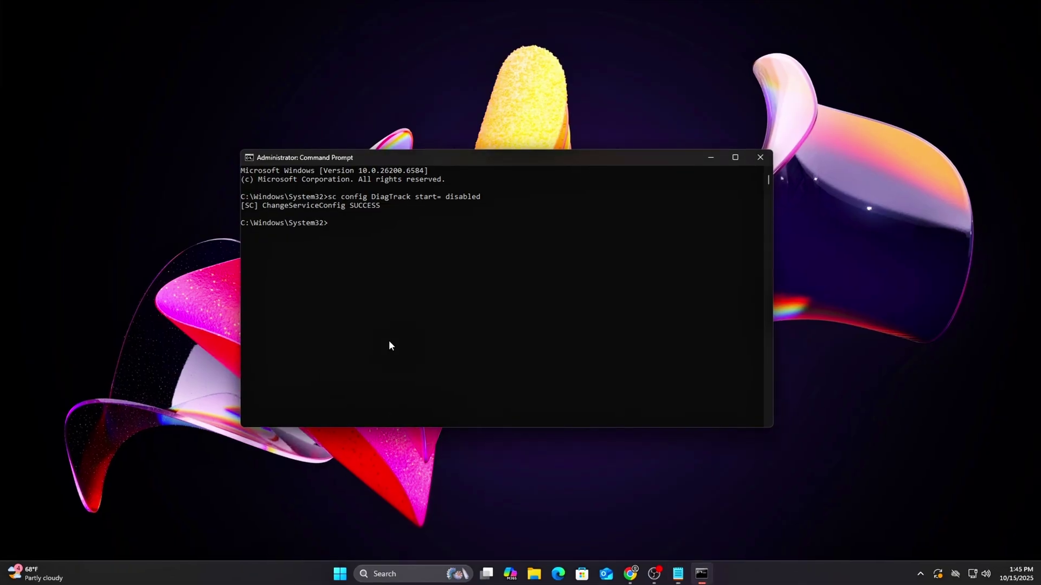
type("sc stop DiagTrack")
key("Return")
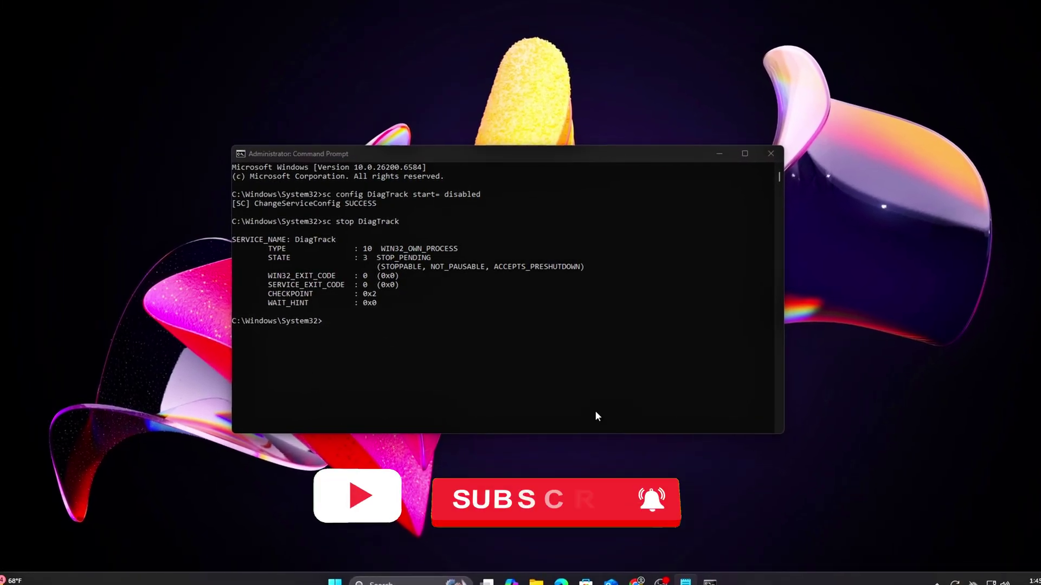
Disable and stop the print spooler with sc config Spooler start= disabled and sc stop Spooler.
right_click(516, 384)
key("Return")
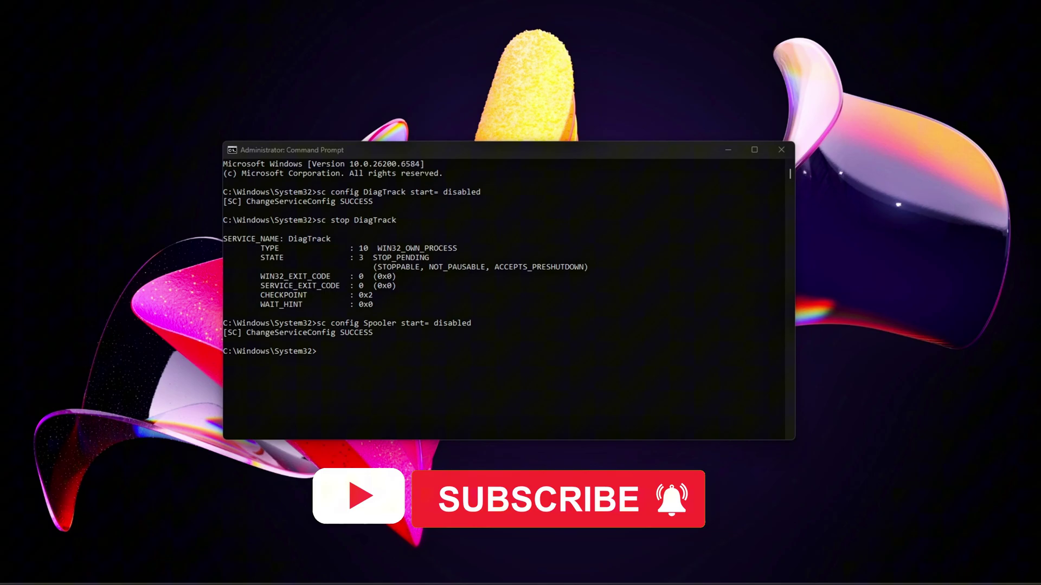
right_click(545, 426)
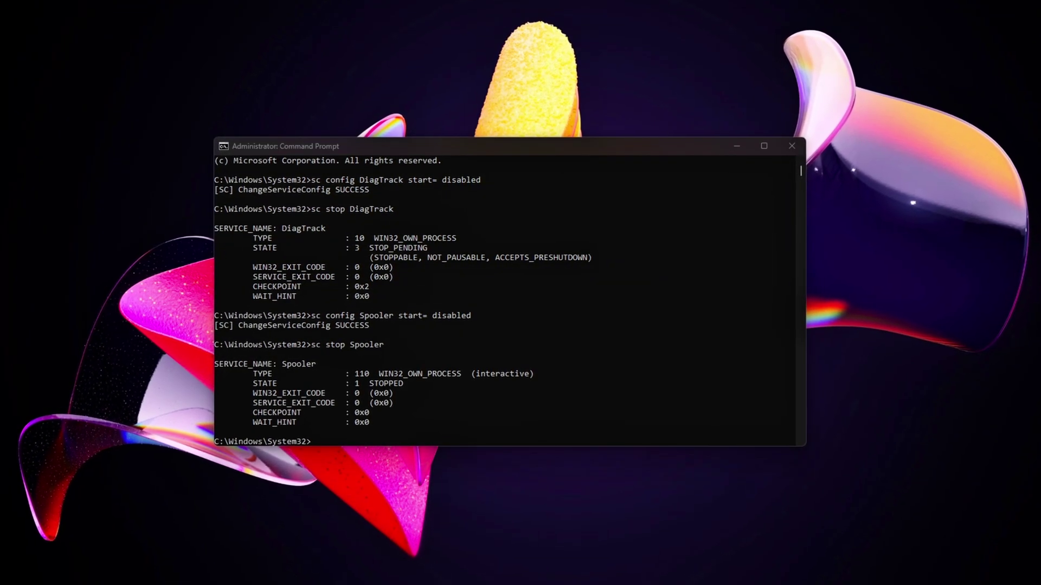
Disable the WSearch and SysMain services with sc config and start= disabled, and stop both with sc stop.
right_click(619, 310)
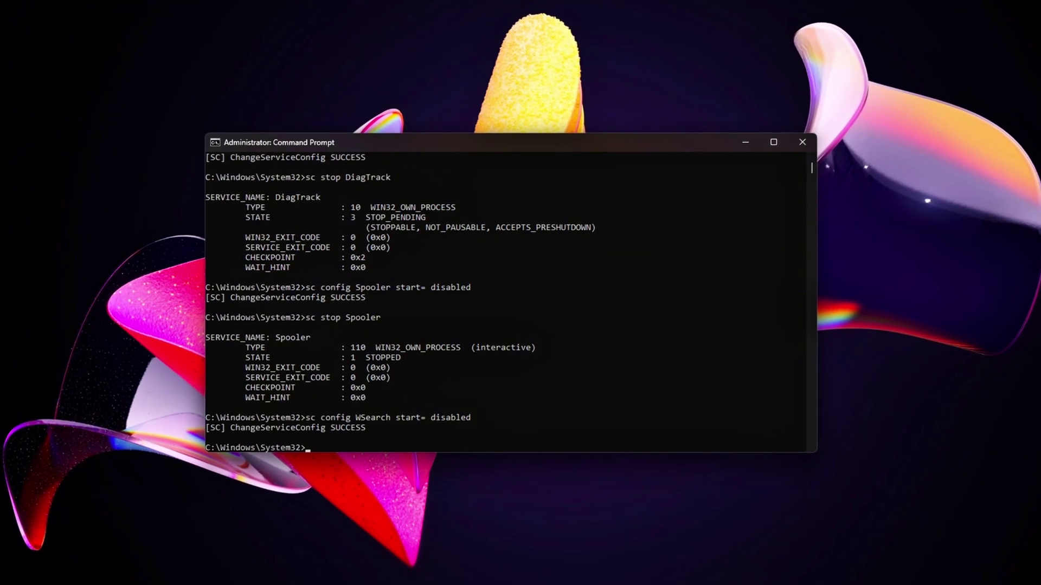
right_click(691, 404)
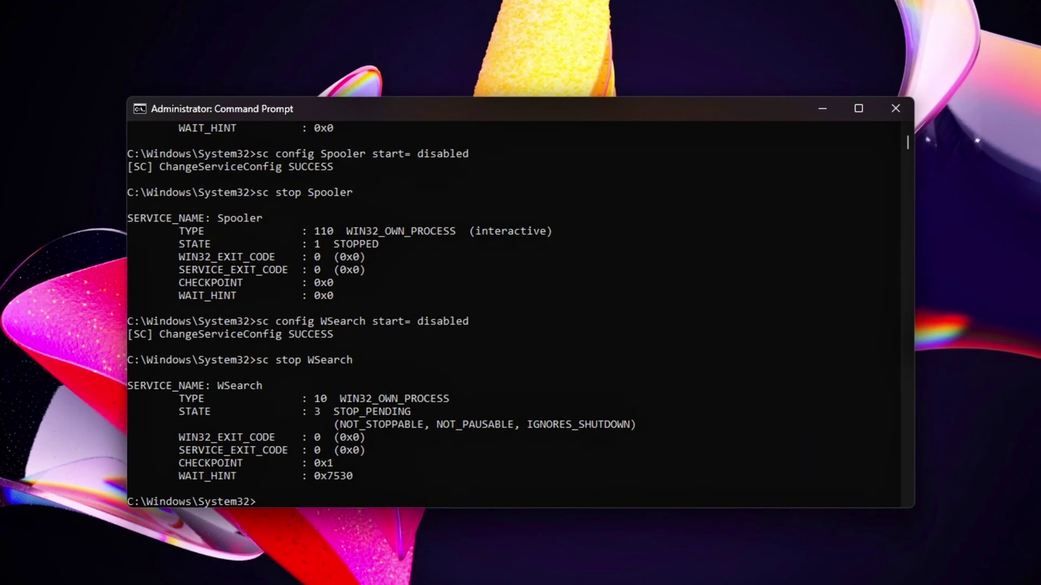
type("sc config SysMain start= disabled")
key("Return")
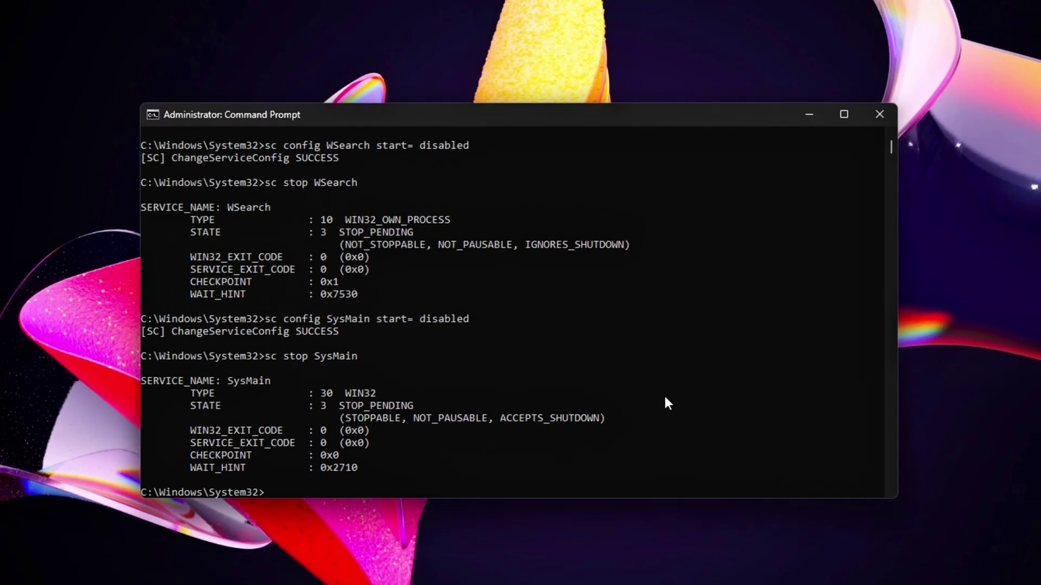
Try to disable and stop Delivery Optimization with sc config DoSvc start= disabled and sc stop DoSvc, and clear the console.
type("sc config DoSvc start= disabled")
key("Return")
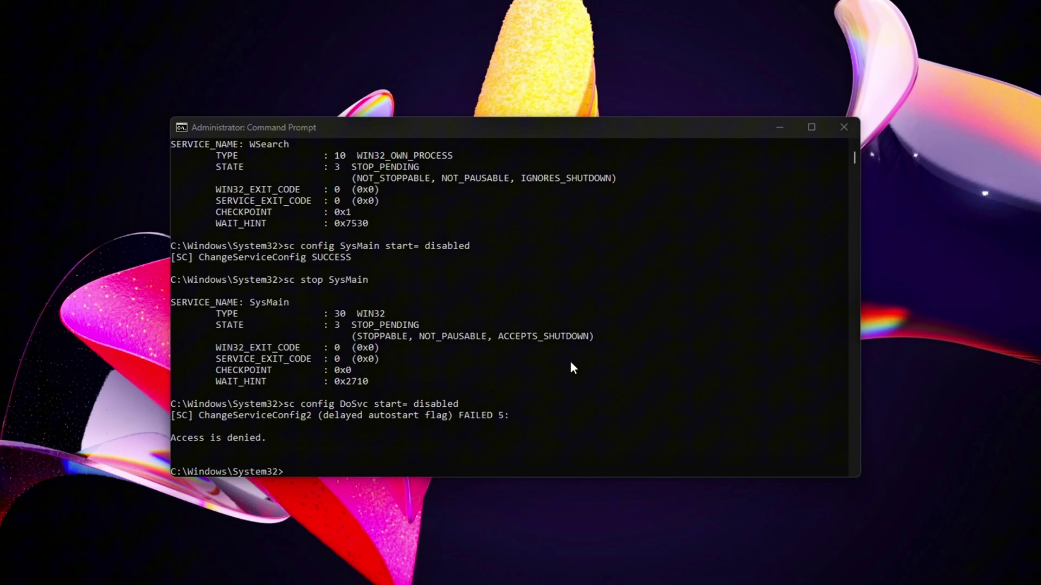
type("sc stop DoSvc")
key("Return")
type("cls")
key("Return")
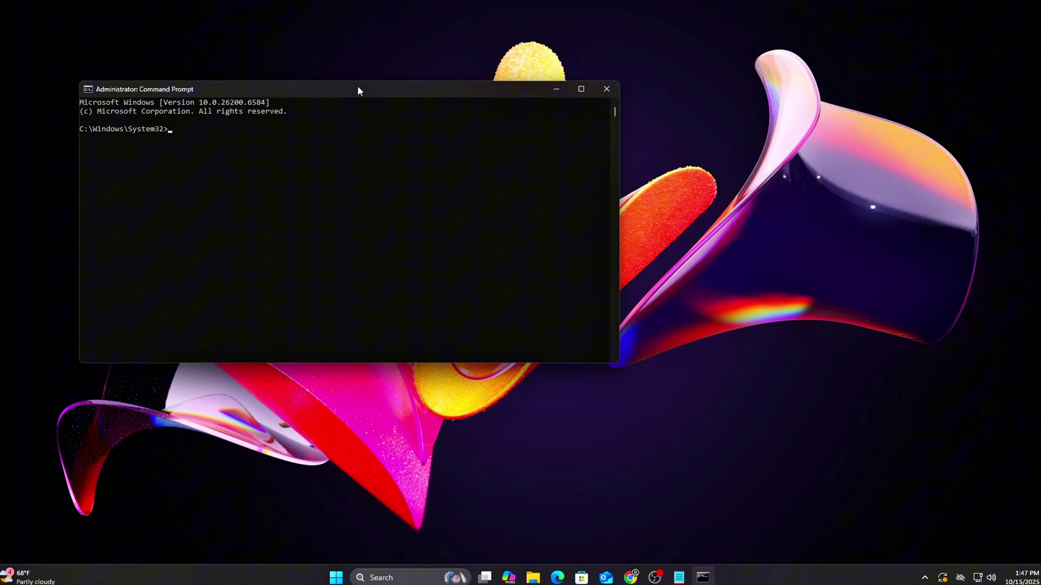
Set AllowTelemetry to REG_DWORD 0 in both HKLM DataCollection policy keys with reg add, and remove the values with reg delete.
left_click_drag(357, 86, 544, 159)
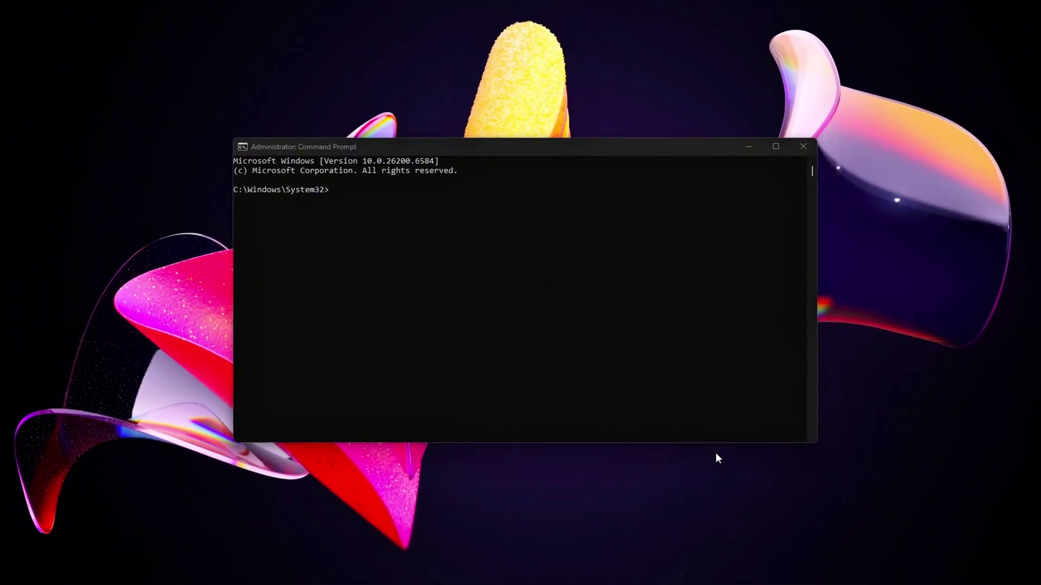
left_click(554, 313)
type("reg add \"HKLM\\SOFTWARE\\Policies\\Microsoft\\Windows\\DataCollection\" /v AllowTelemetry /t REG_DWORD /d 0 /f")
key("Return")
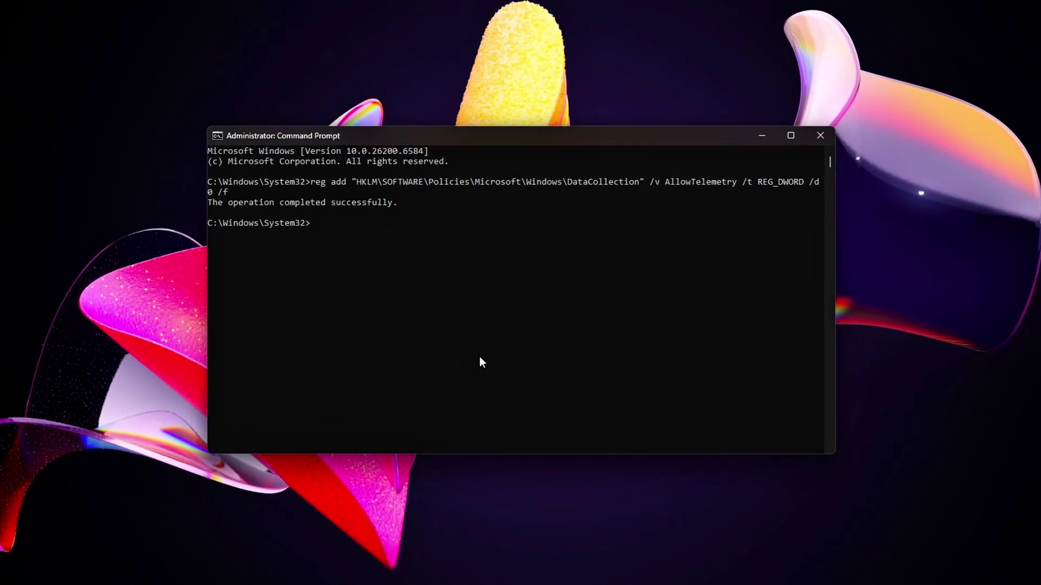
type("reg add \"HKLM\\SOFTWARE\\Microsoft\\Windows\\CurrentVersion\\Policies\\DataCollection\" /v AllowTelemetry /t REG_DWORD /d 0 /f")
key("Return")
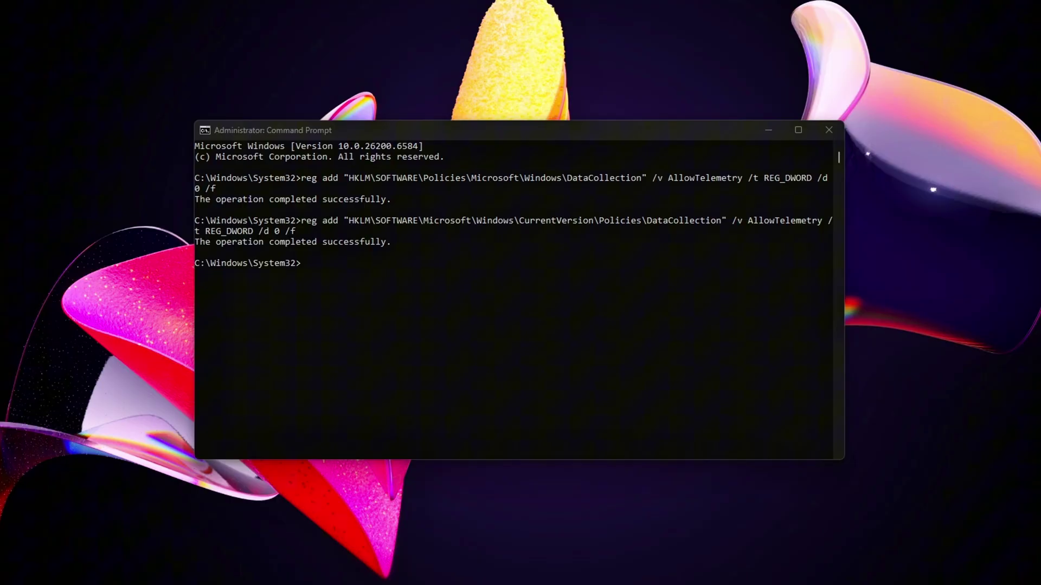
type("reg delete \"HKLM\\SOFTWARE\\Policies\\Microsoft\\Windows\\DataCollection\" /v AllowTelemetry /f")
key("Return")
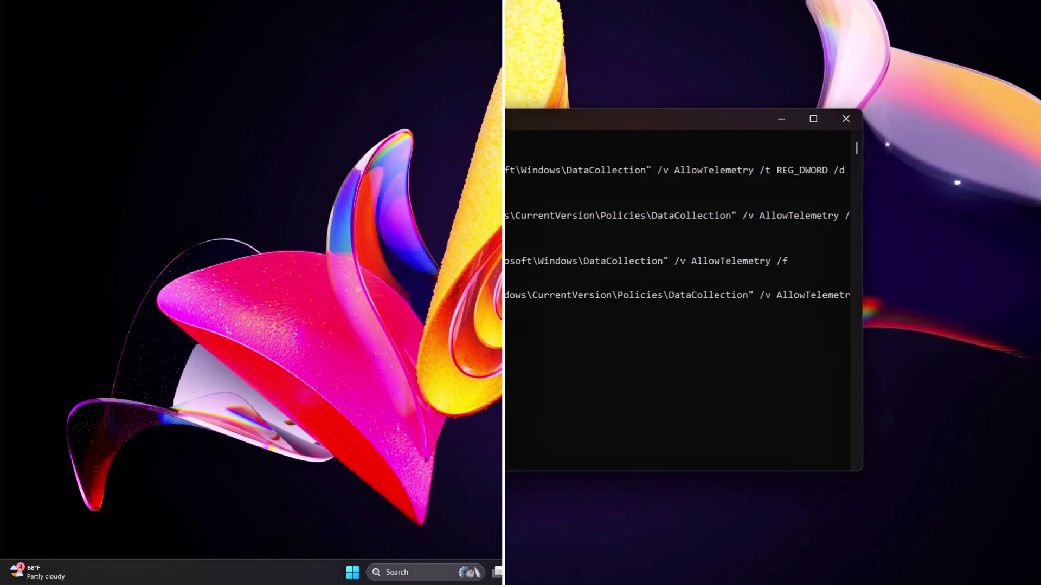
Open Command Prompt as administrator and add AllowTelemetry as REG_DWORD 0 to both HKLM DataCollection policy keys with reg add.
key("super")
type("cmd")
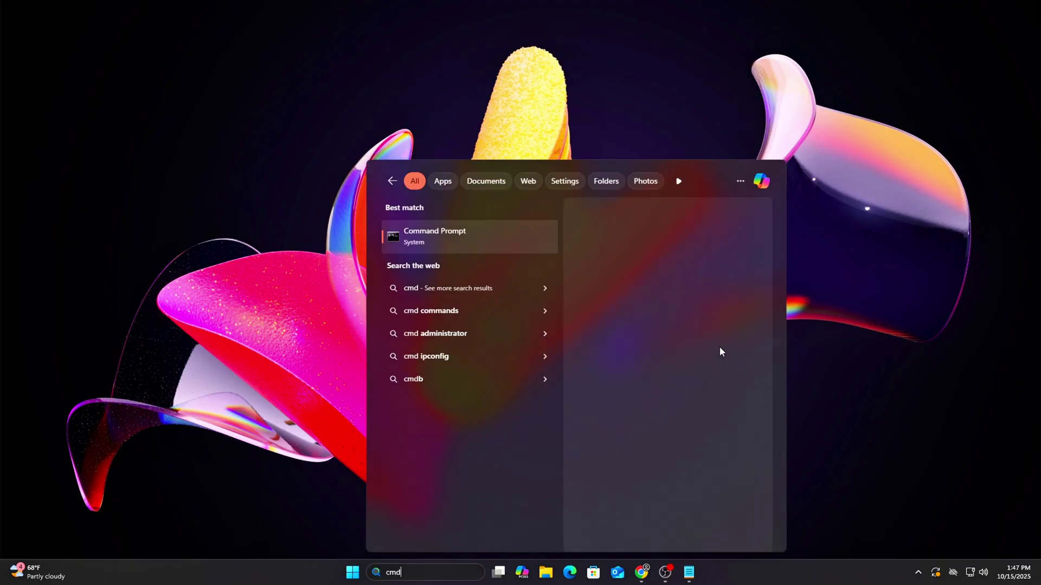
left_click(678, 332)
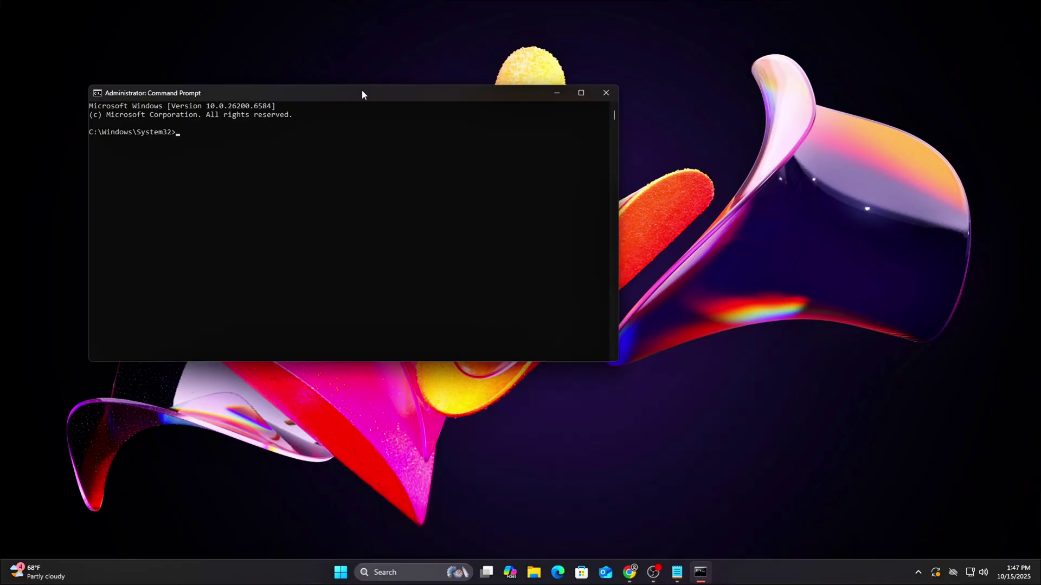
left_click_drag(363, 90, 538, 157)
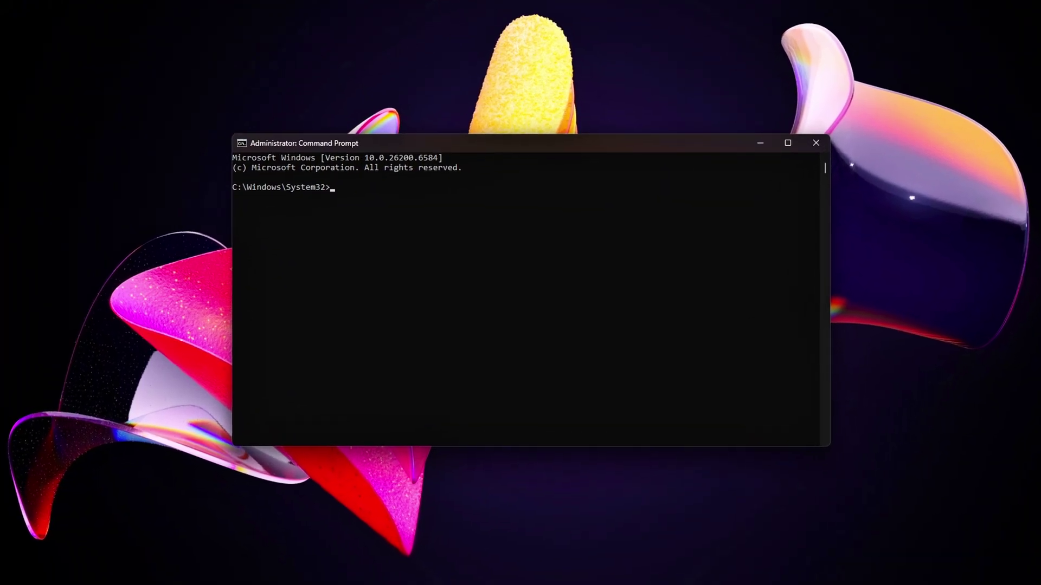
left_click(728, 461)
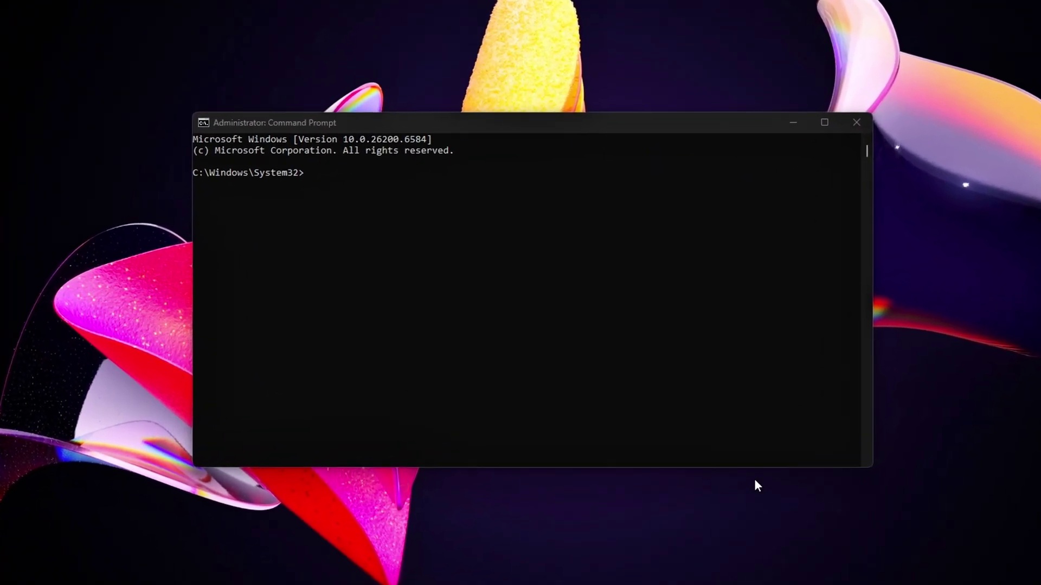
right_click(565, 316)
key("Return")
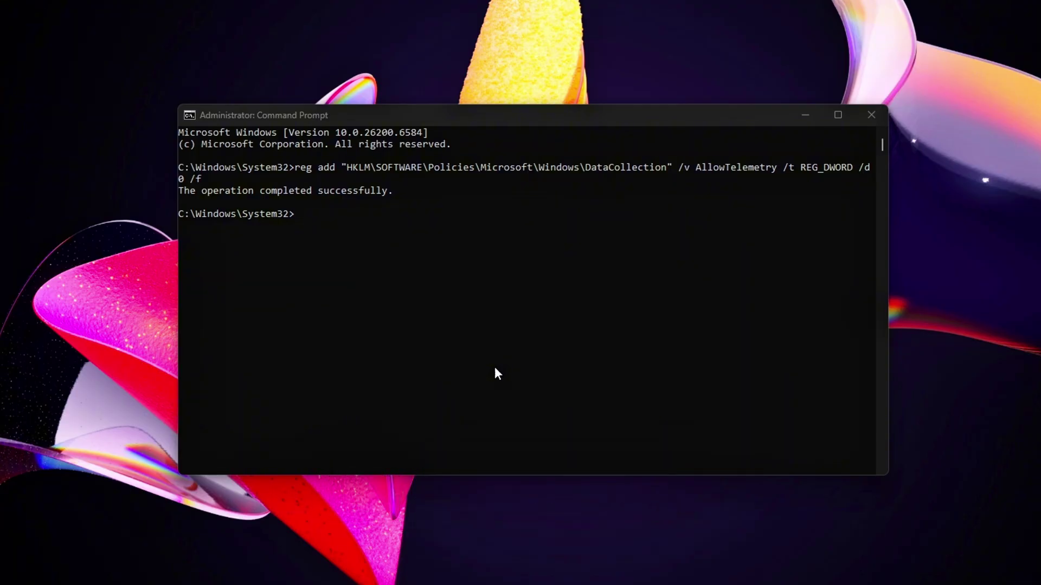
right_click(485, 364)
key("Return")
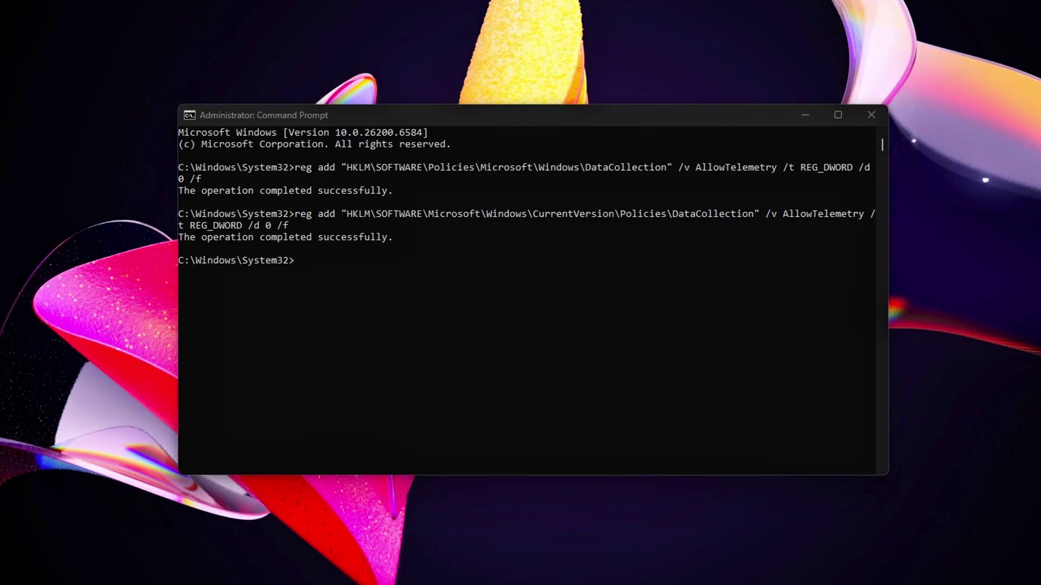
Delete the AllowTelemetry value from both HKLM DataCollection policy keys with reg delete and /f.
right_click(547, 341)
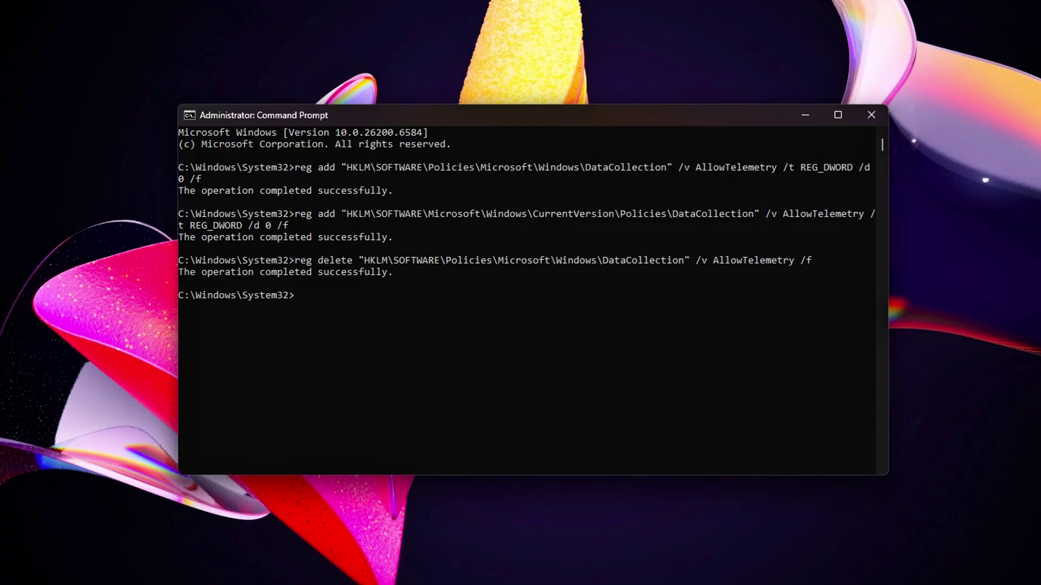
key("super")
right_click(444, 408)
key("Return")
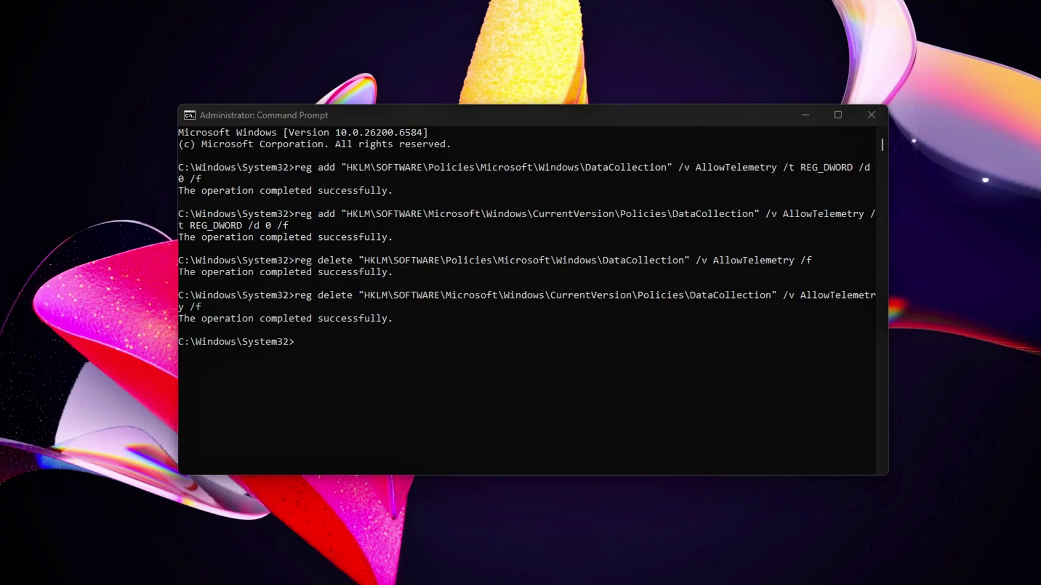
Use reg add to set REG_DWORD values: ConnectedUserExperiences Disable to 1, DiagTrack service Start to 4 and DiagTrackServiceEnabled to 0.
right_click(646, 409)
key("Return")
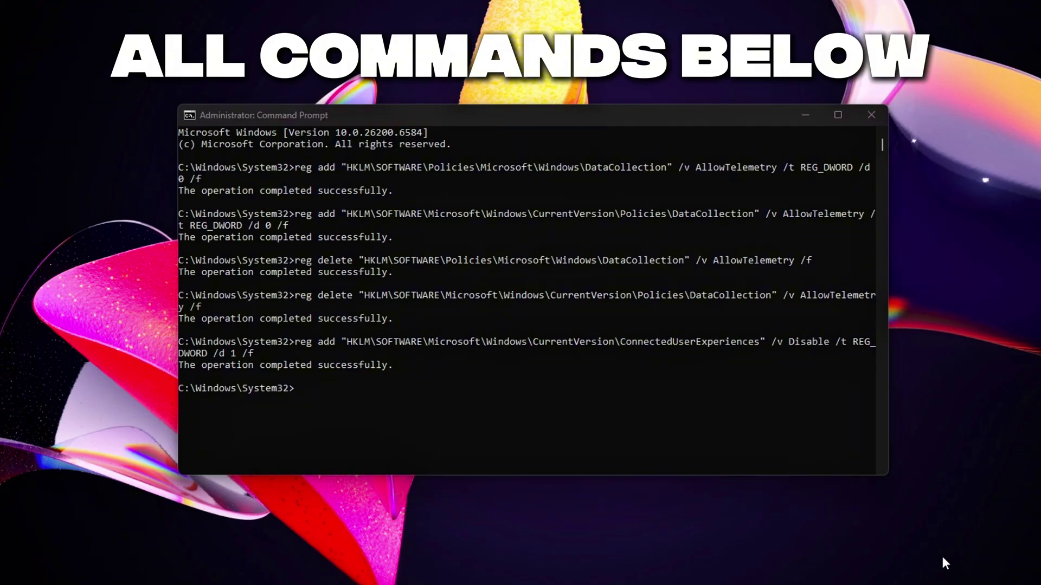
left_click(590, 389)
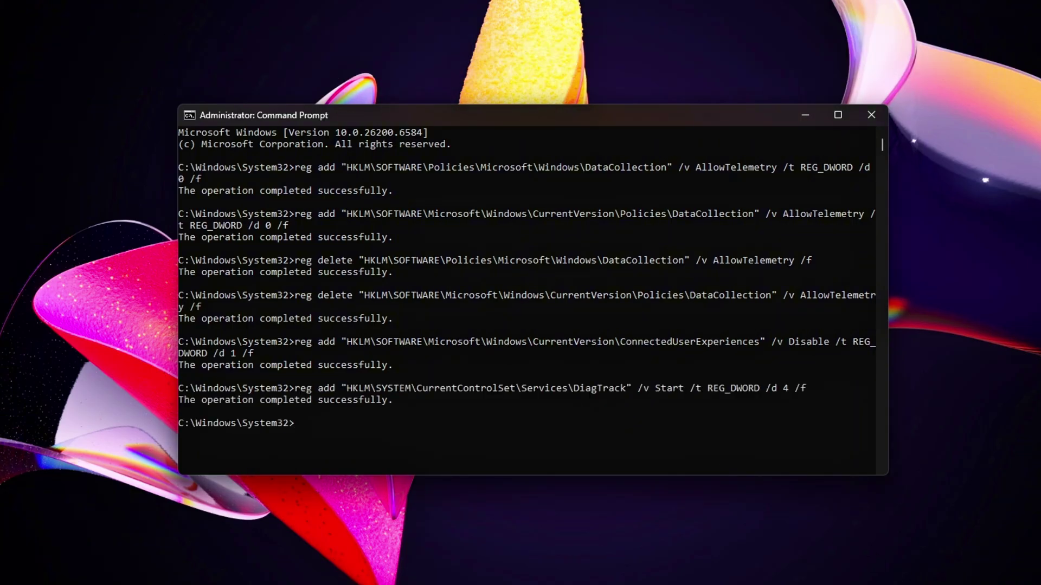
right_click(712, 386)
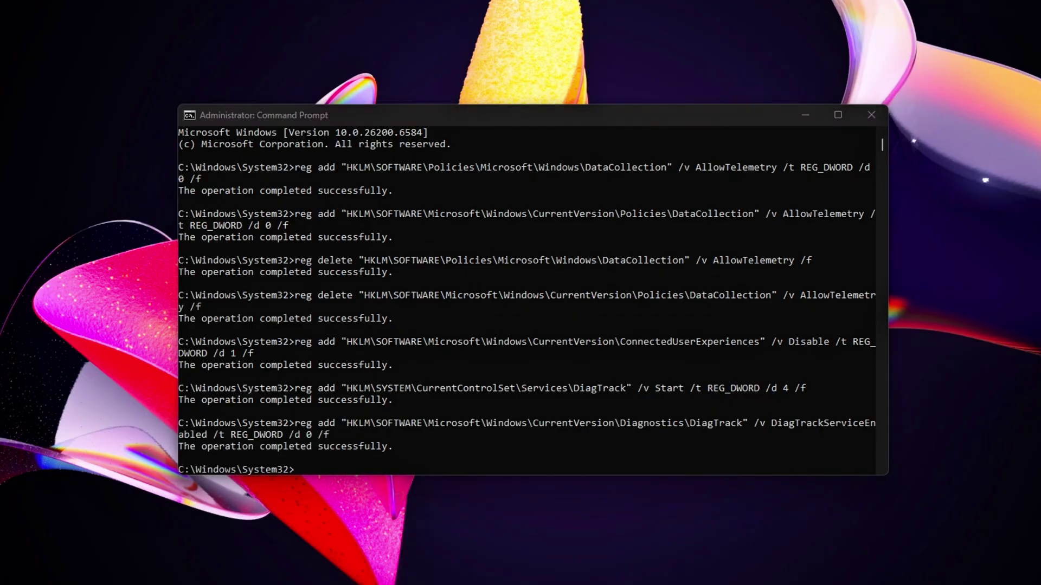
left_click_drag(702, 119, 688, 119)
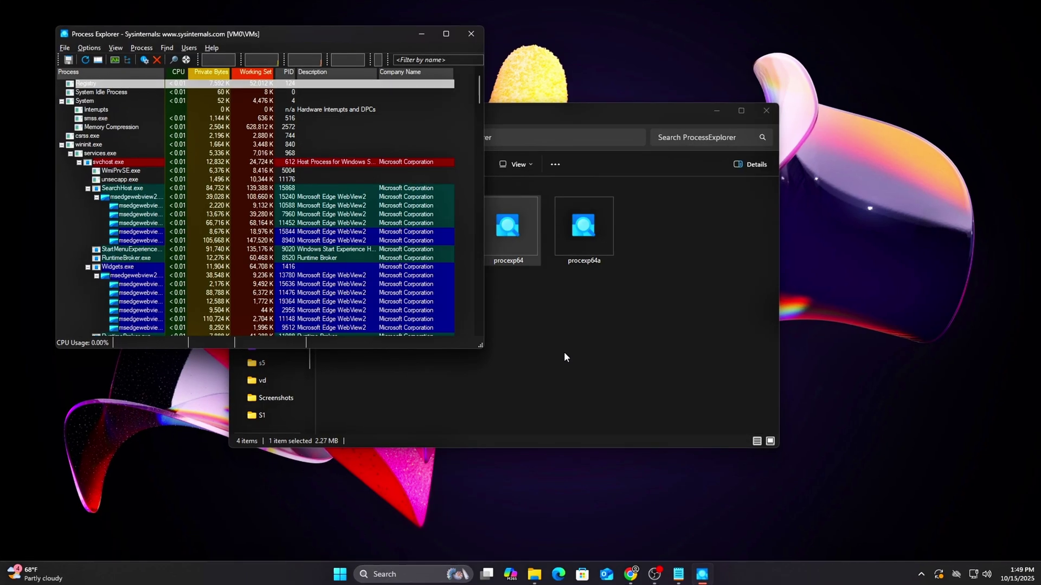
Enlarge and reposition Process Explorer, and sort by CPU and by Private Bytes to examine the heaviest processes.
left_click_drag(487, 37, 728, 36)
left_click_drag(596, 27, 730, 115)
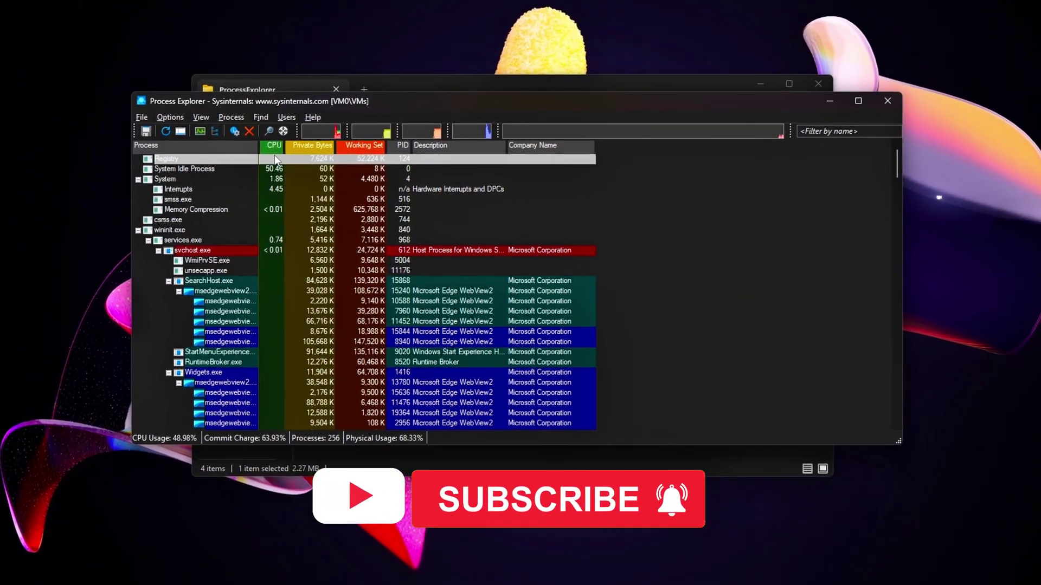
left_click(282, 150)
scroll(323, 198, "up", 20)
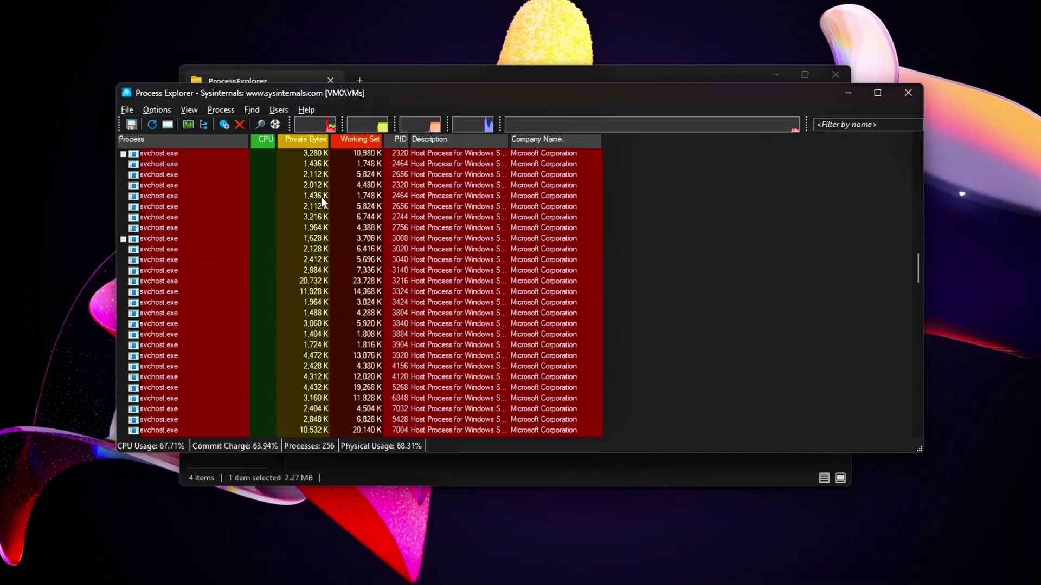
scroll(318, 195, "up", 12)
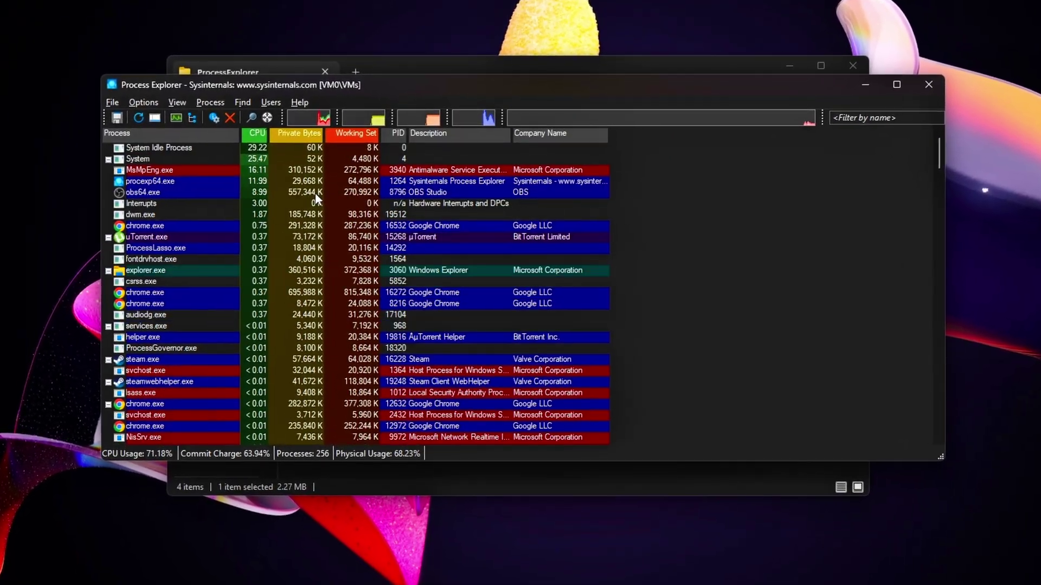
left_click(312, 140)
scroll(339, 243, "up", 10)
scroll(334, 242, "up", 20)
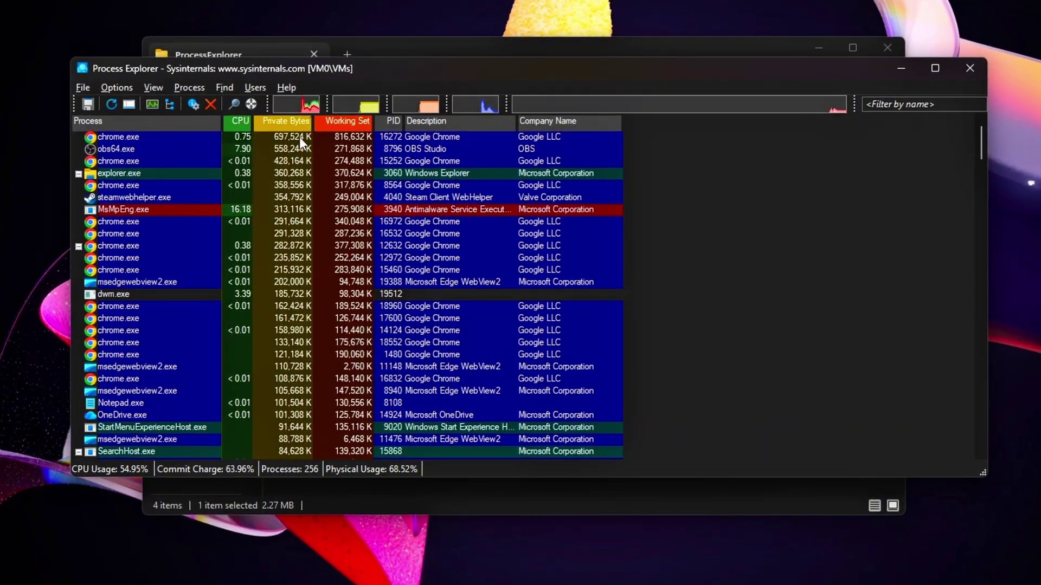
left_click(237, 119)
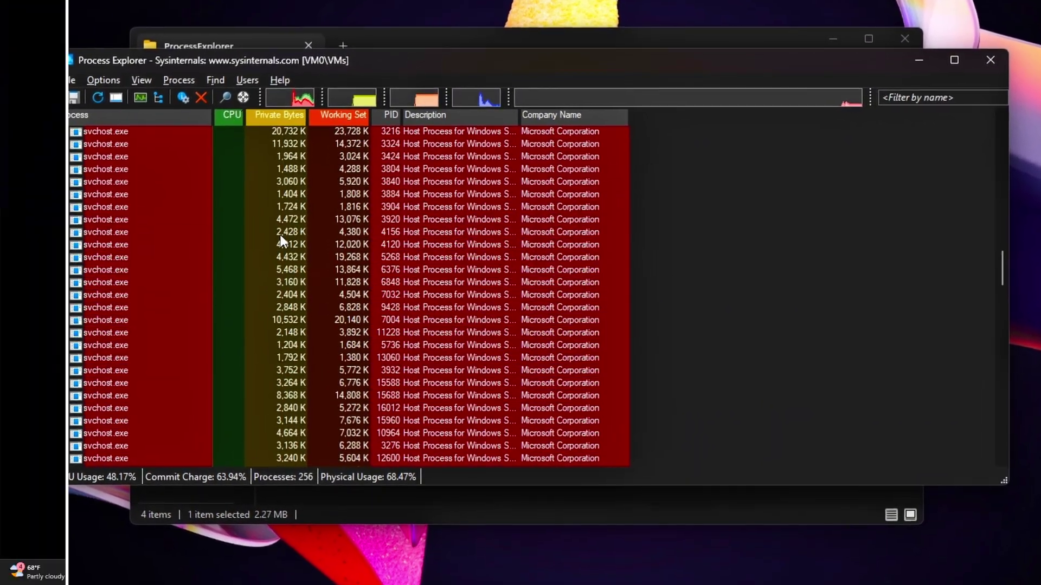
scroll(641, 370, "up", 5, "ctrl")
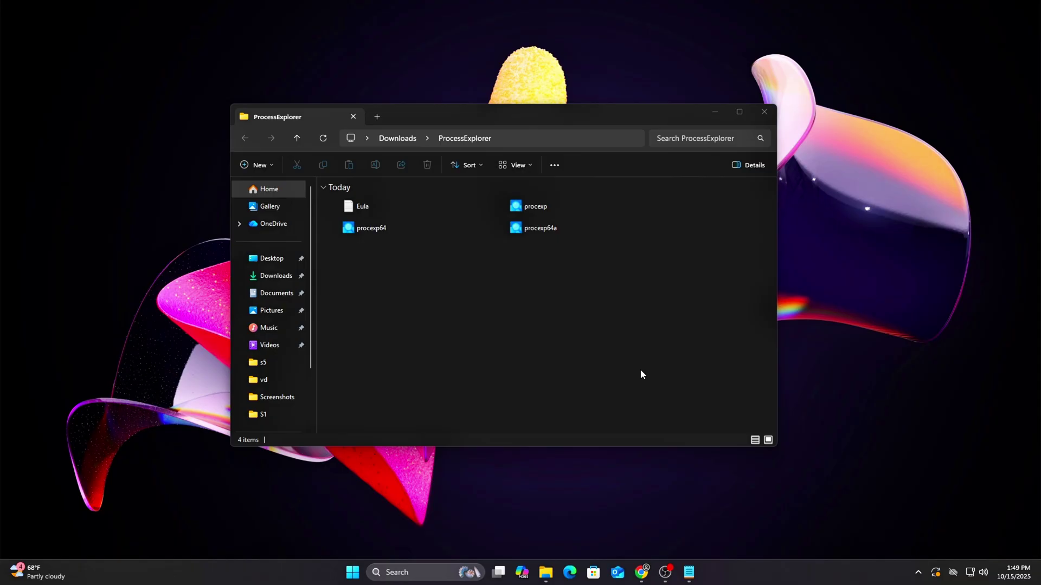
Run procexp64 from the ProcessExplorer folder shown with large icons, and sort the processes by CPU usage.
scroll(640, 369, "up", 1)
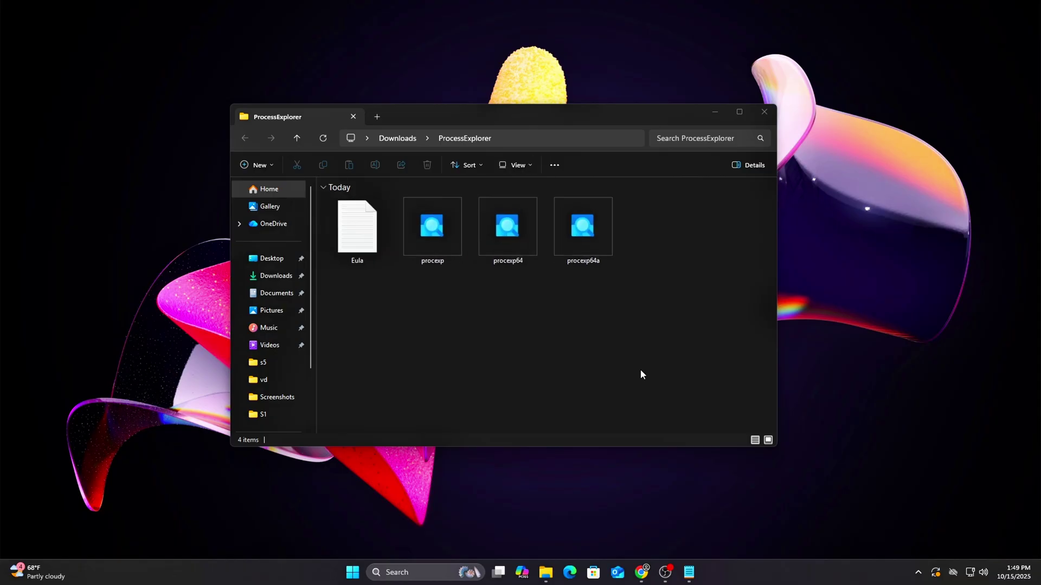
left_click(512, 258)
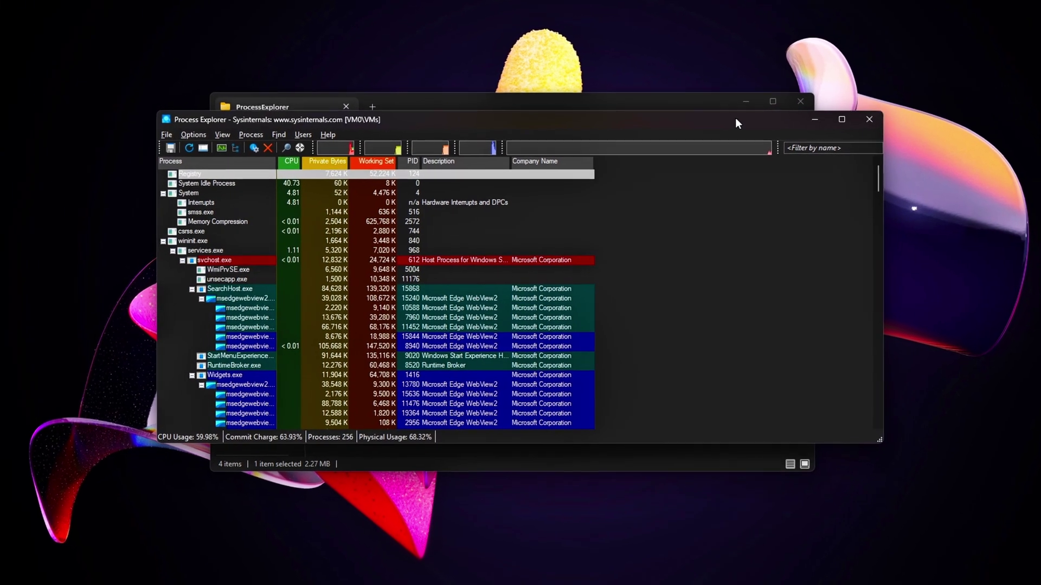
left_click(273, 154)
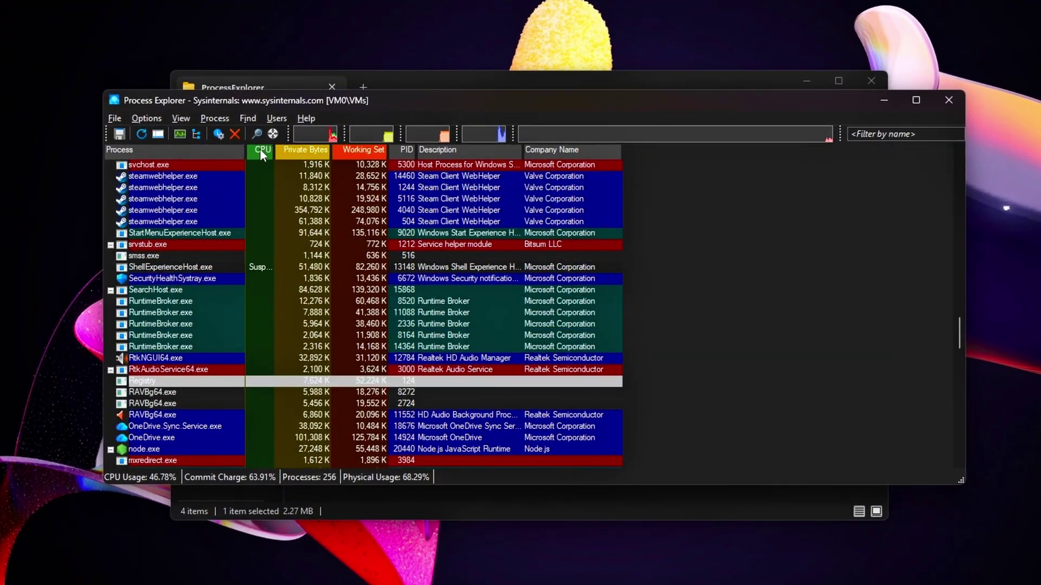
scroll(328, 211, "up", 12)
scroll(321, 211, "up", 20)
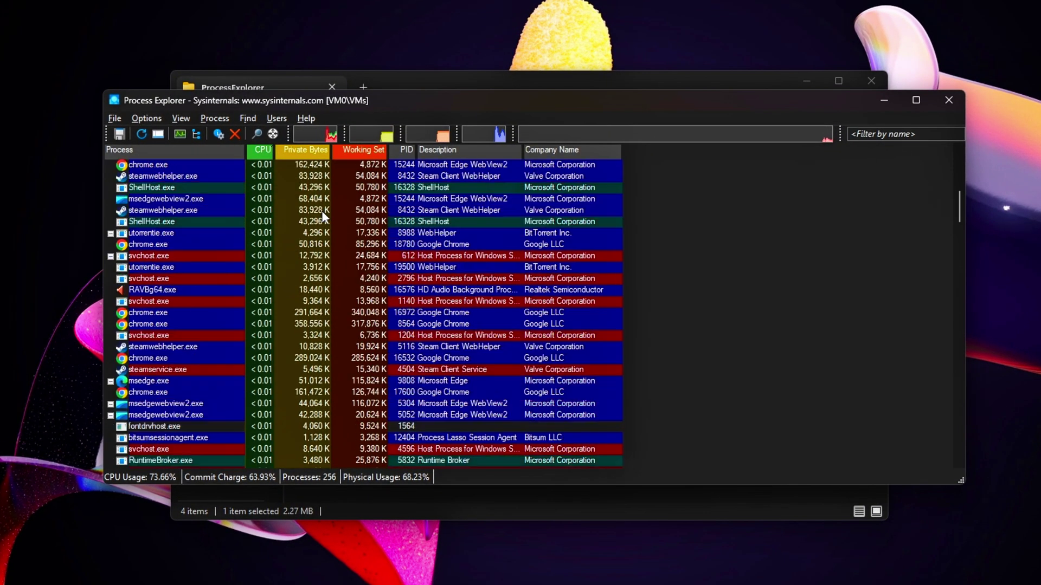
Sort the processes by Private Bytes and inspect the properties of the svchost.exe process with PID 2392.
left_click(316, 152)
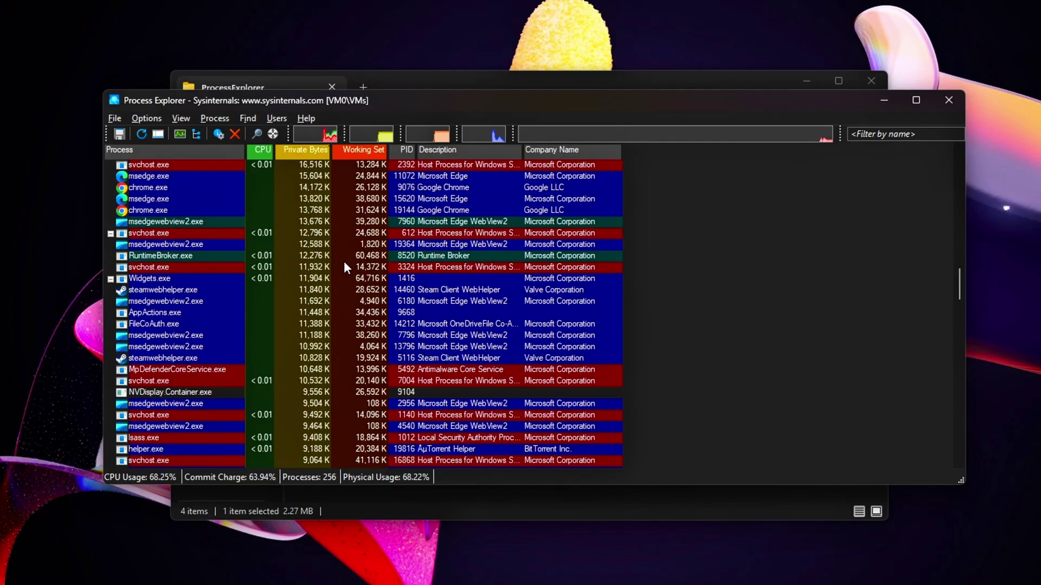
scroll(344, 262, "up", 15)
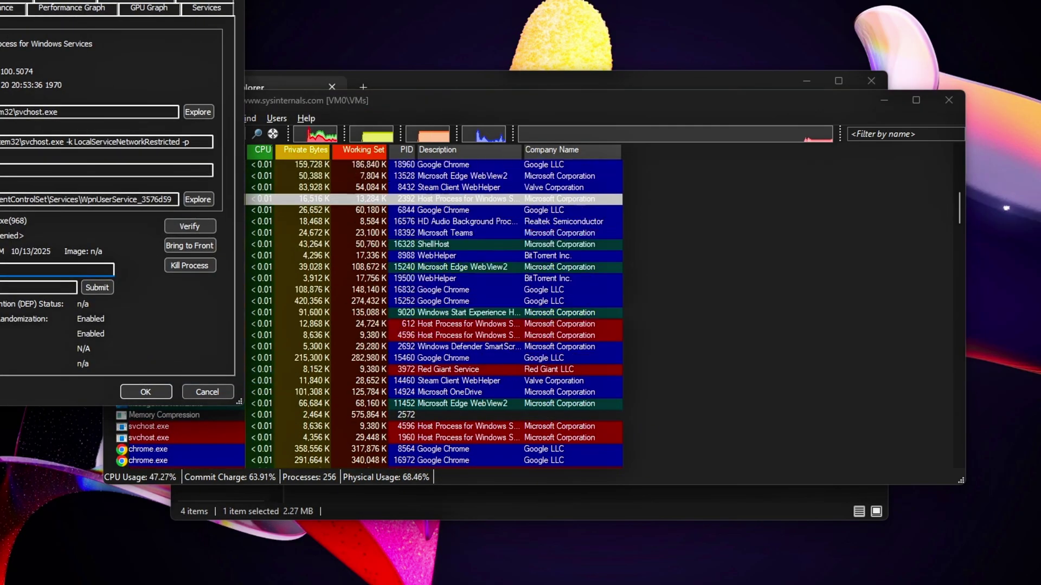
left_click_drag(120, 0, 549, 115)
left_click(631, 149)
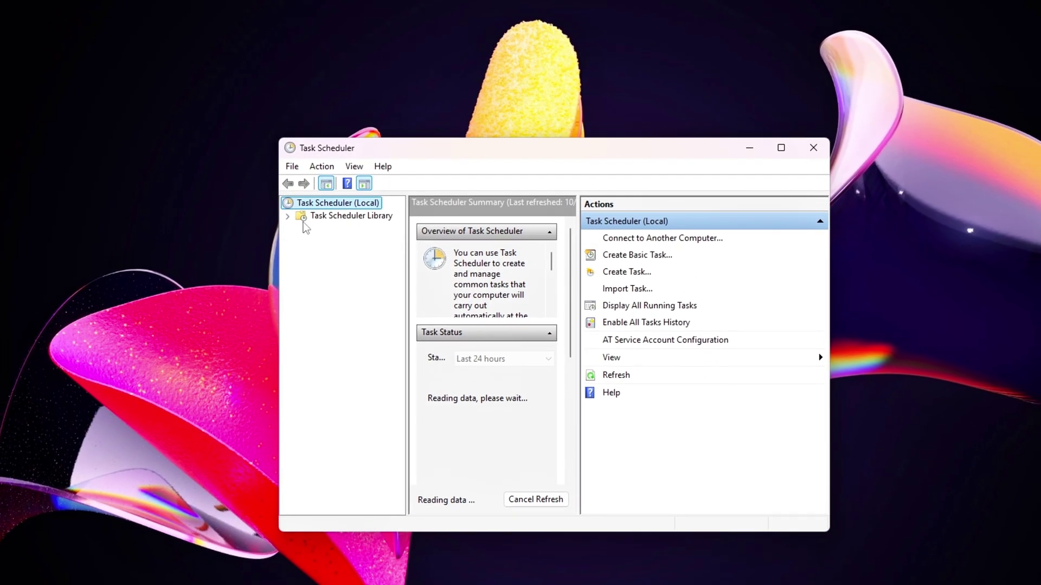
In Task Scheduler, expand Task Scheduler Library, Microsoft and Windows, and enlarge the window to show more task folders.
left_click(287, 217)
left_click(301, 242)
left_click(315, 266)
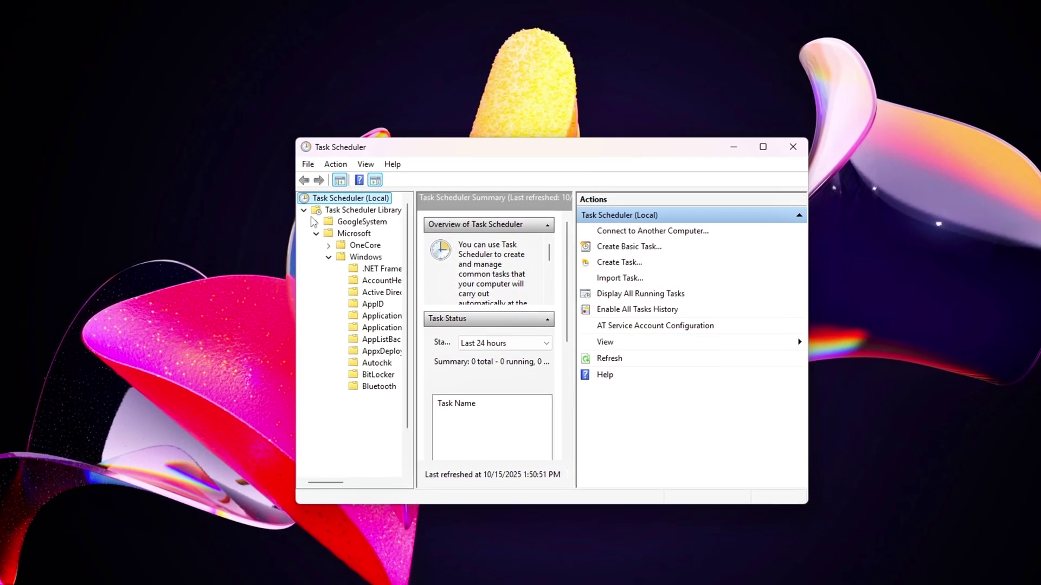
left_click_drag(296, 139, 200, 54)
left_click_drag(354, 68, 353, 77)
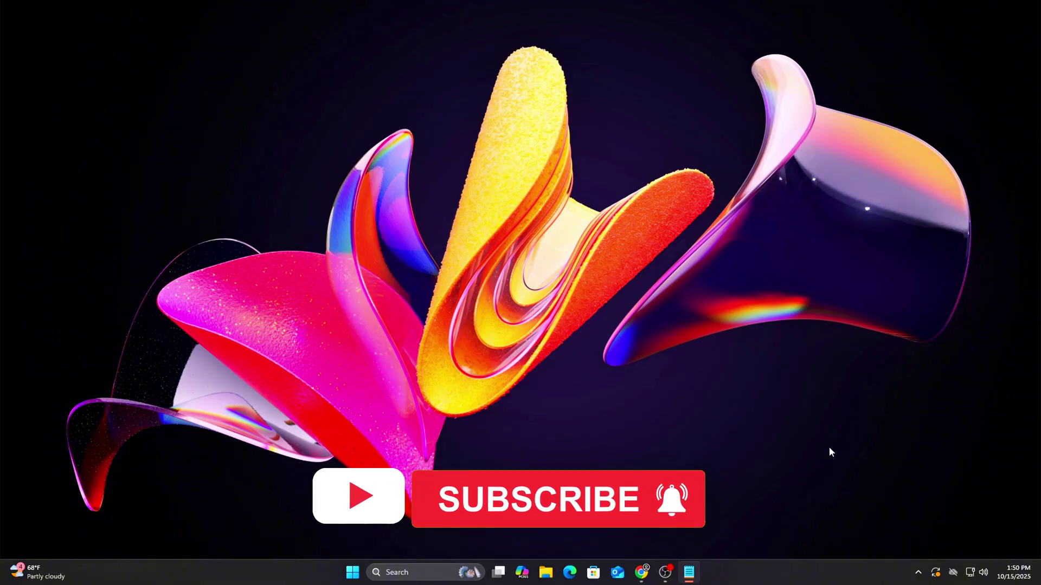
Bring up the Run dialog and open Task Scheduler from it.
key("super+r")
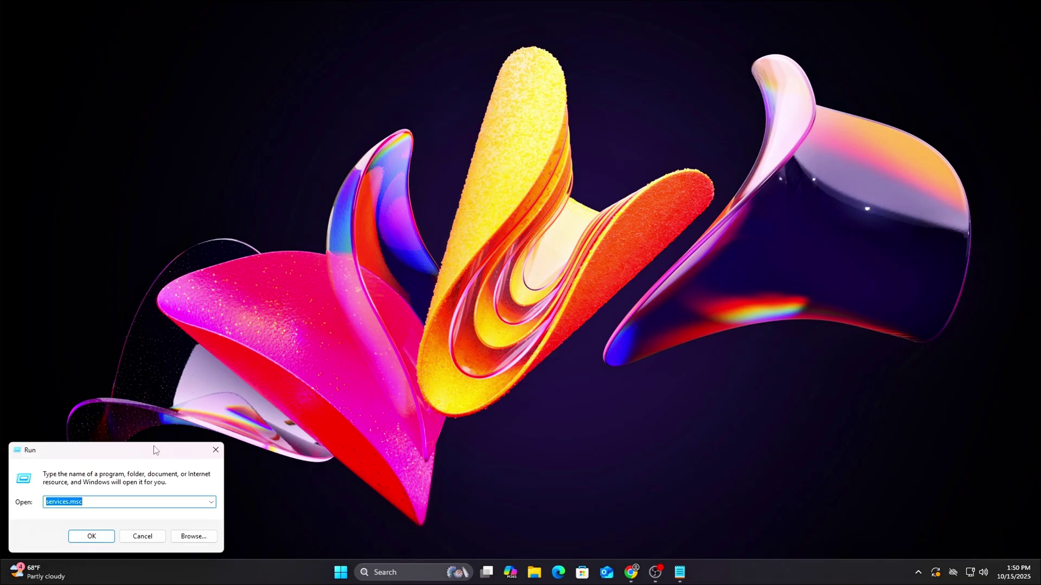
left_click_drag(156, 450, 506, 171)
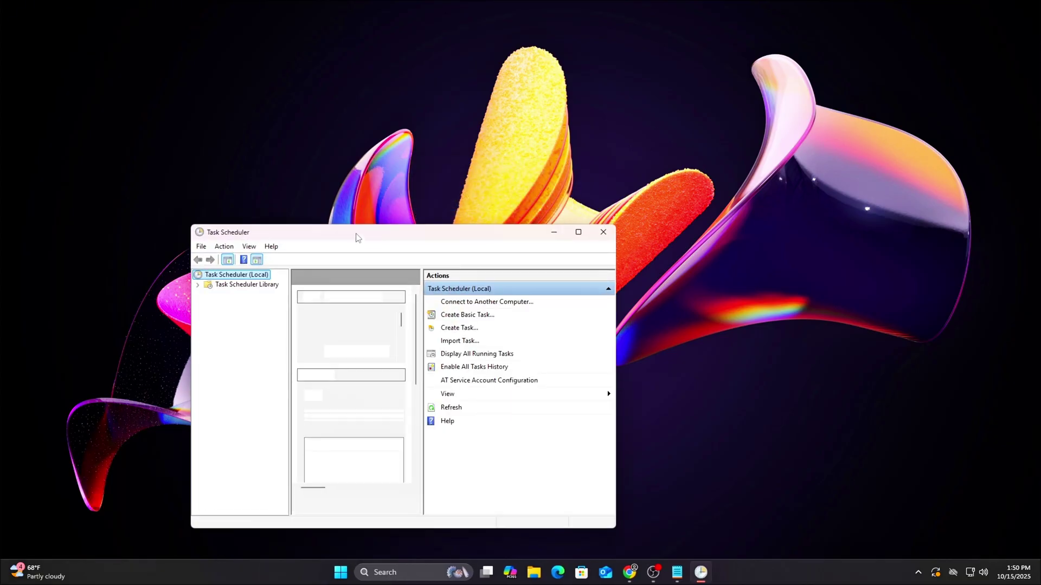
Expand Task Scheduler Library down to the Microsoft > Windows task folders and enlarge the window so more of them fit.
left_click_drag(356, 235, 501, 150)
left_click(348, 217)
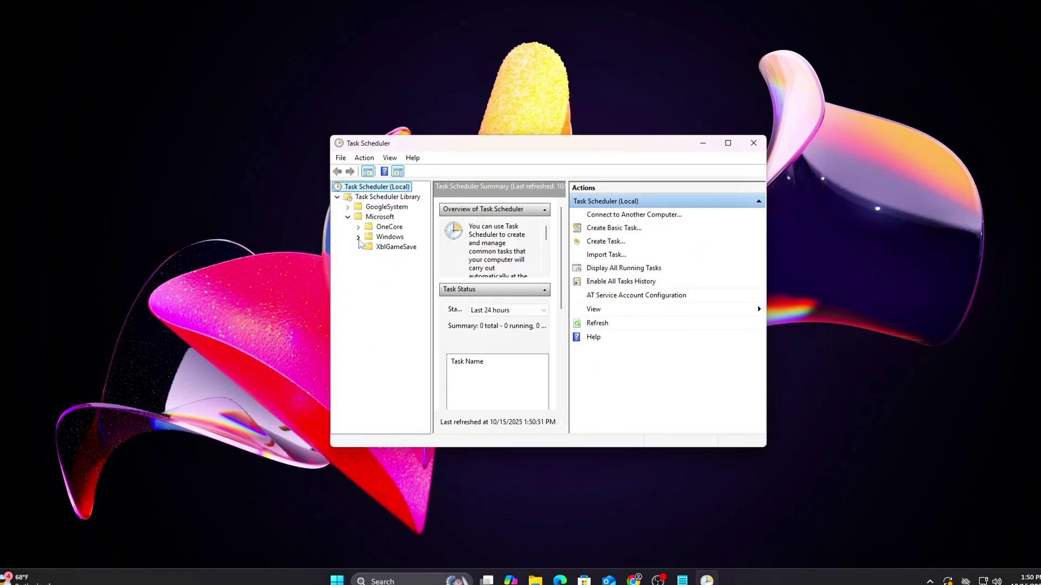
left_click_drag(325, 137, 242, 59)
left_click_drag(376, 75, 376, 93)
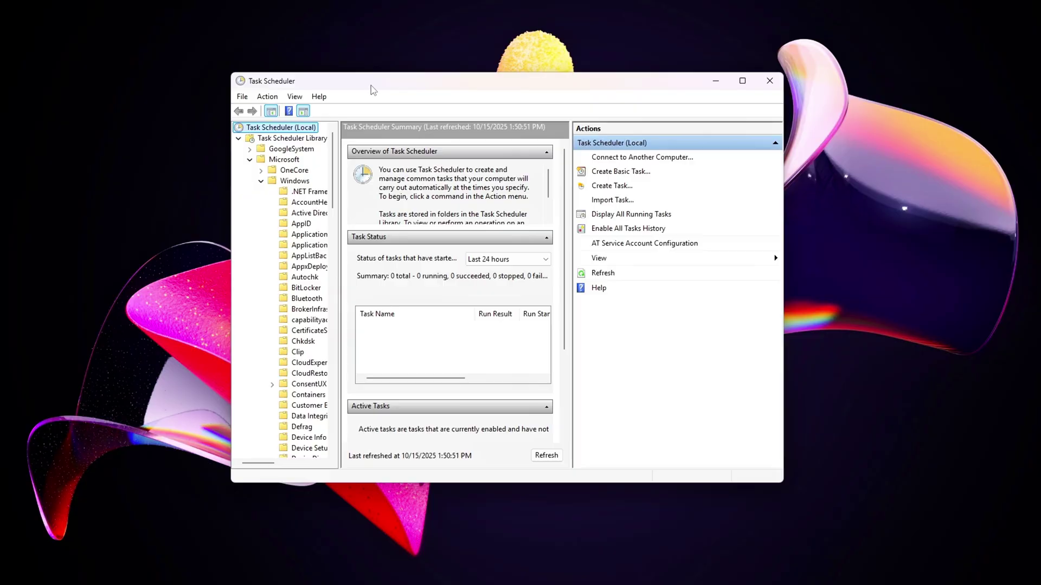
In the Application Experience folder, disable the Microsoft Compatibility Appraiser task and close Task Scheduler.
left_click(310, 236)
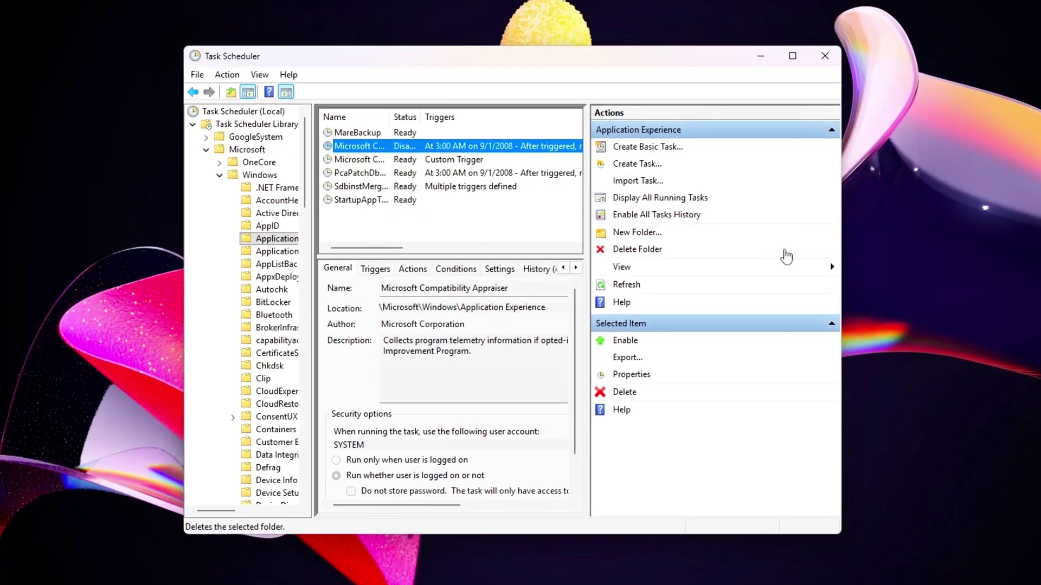
left_click(834, 52)
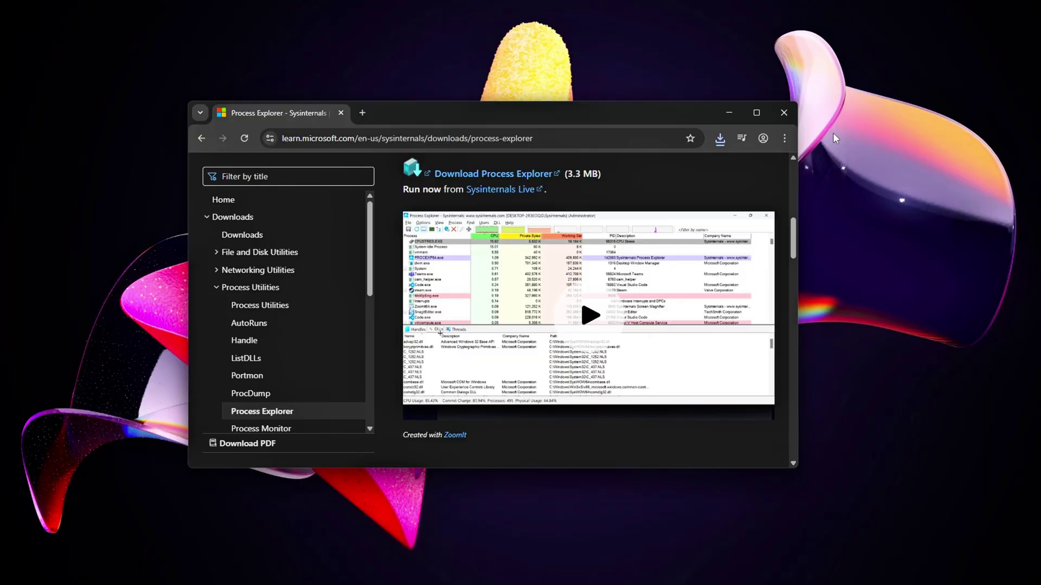
Open the Services console by running services.msc from the Run dialog, and move its window fully into view.
key("super+r")
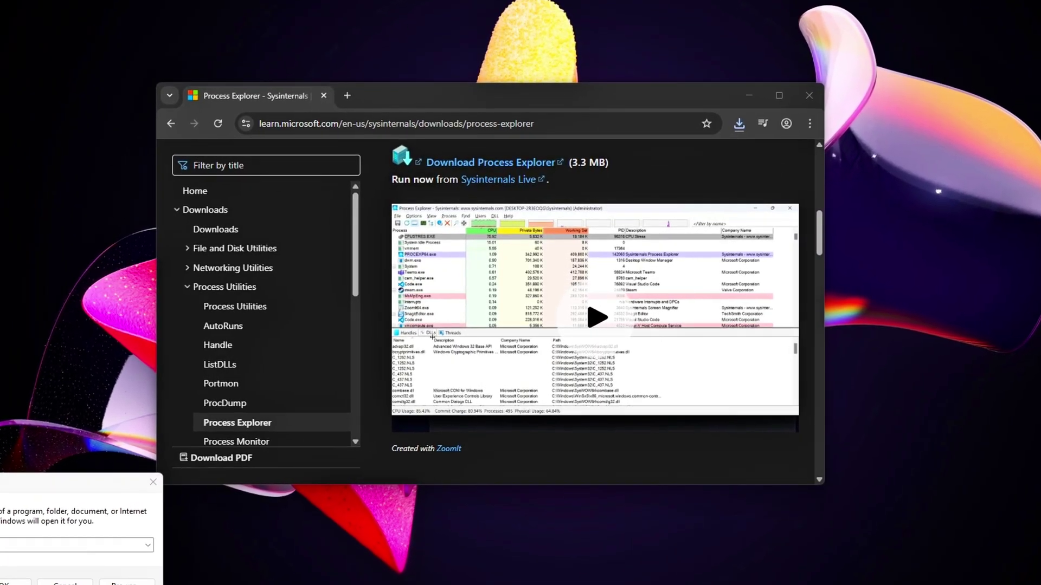
left_click_drag(0, 486, 448, 215)
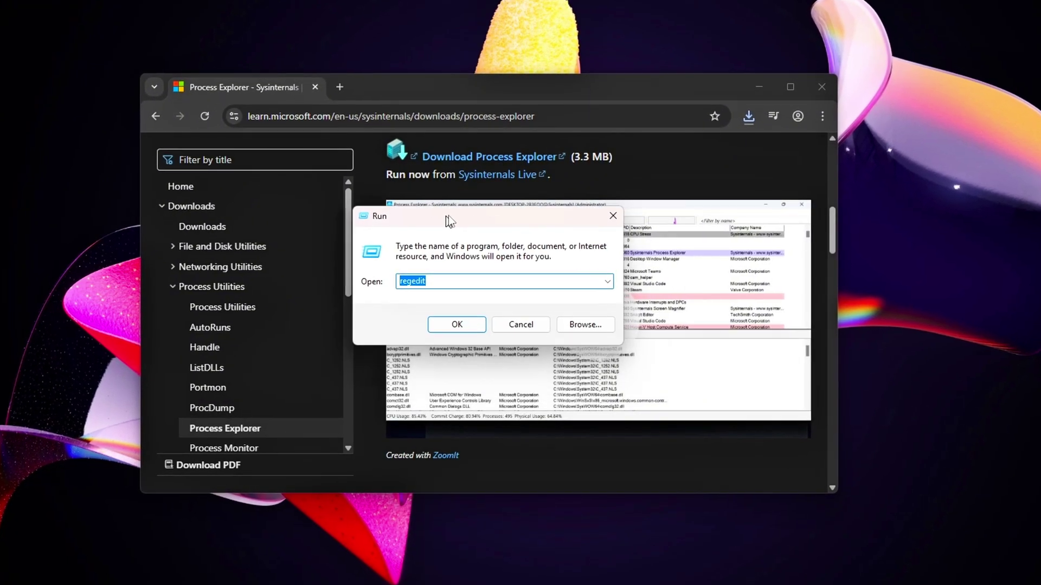
type("services.msc")
left_click(480, 320)
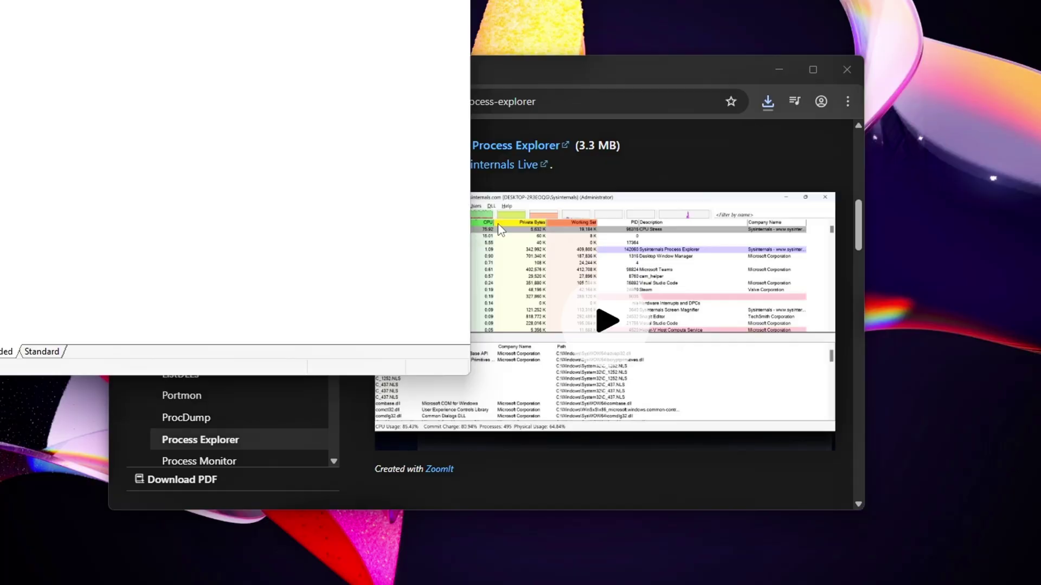
left_click_drag(325, 1, 667, 58)
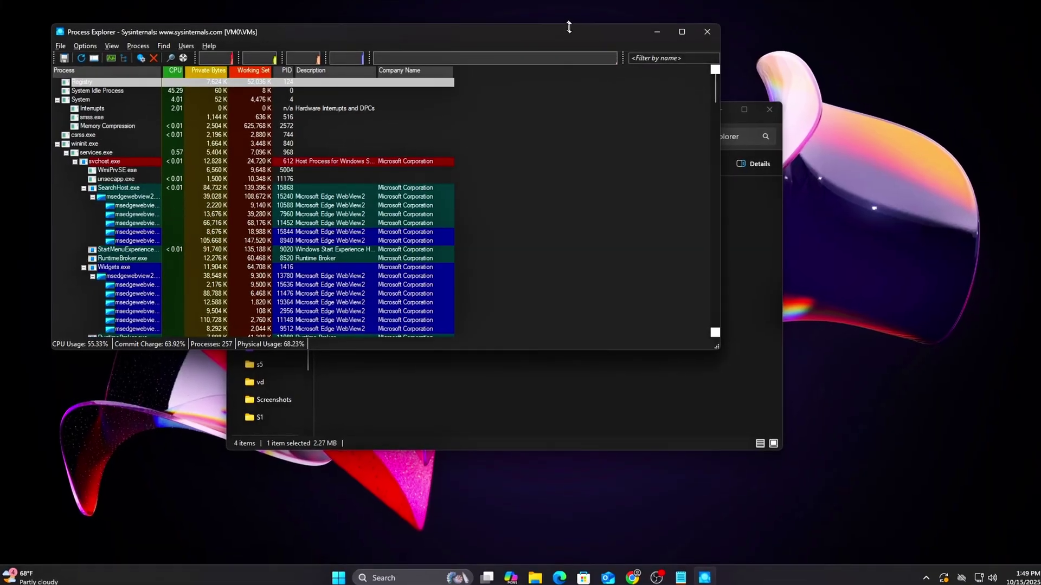
In Process Explorer, move the window toward the screen centre and review the processes sorted by CPU usage and by Private Bytes.
left_click_drag(567, 28, 714, 119)
scroll(318, 194, "down", 20)
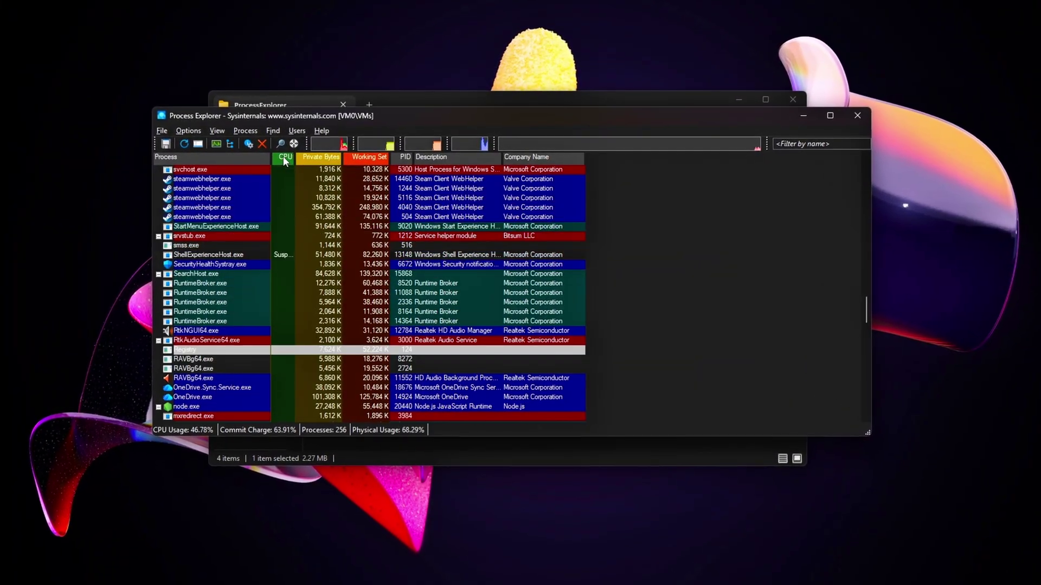
scroll(331, 207, "up", 20)
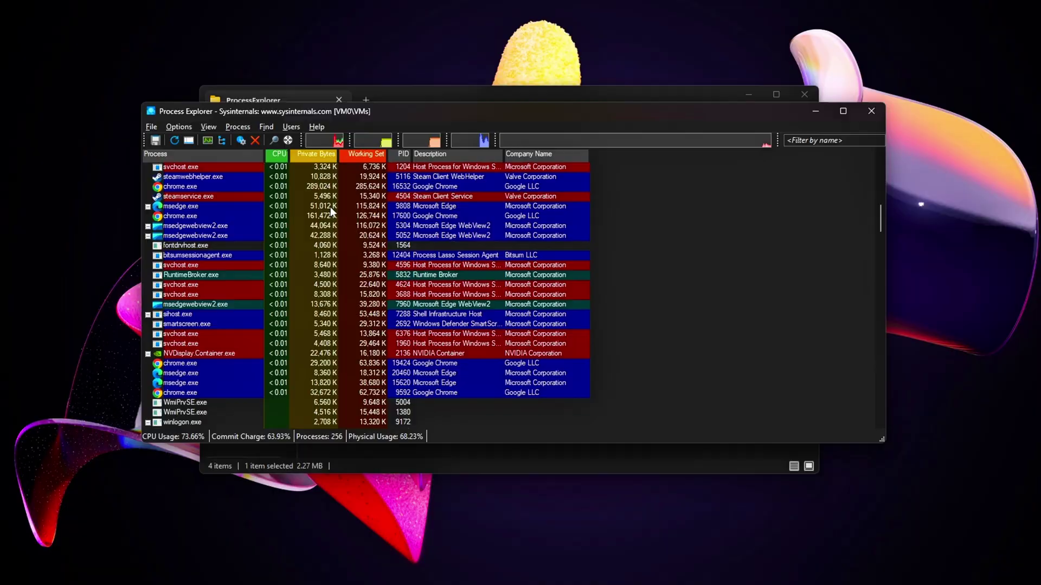
left_click(310, 151)
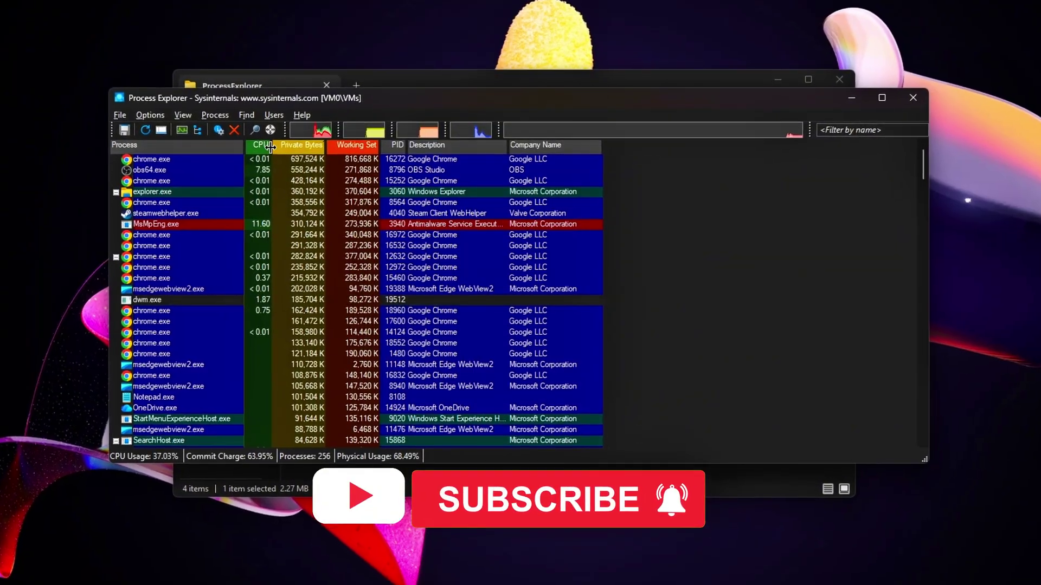
Sort the processes by CPU usage again and bring up the available actions for the steamwebhelper.exe process with PID 4040.
left_click(261, 145)
scroll(300, 248, "down", 20)
scroll(298, 248, "up", 15)
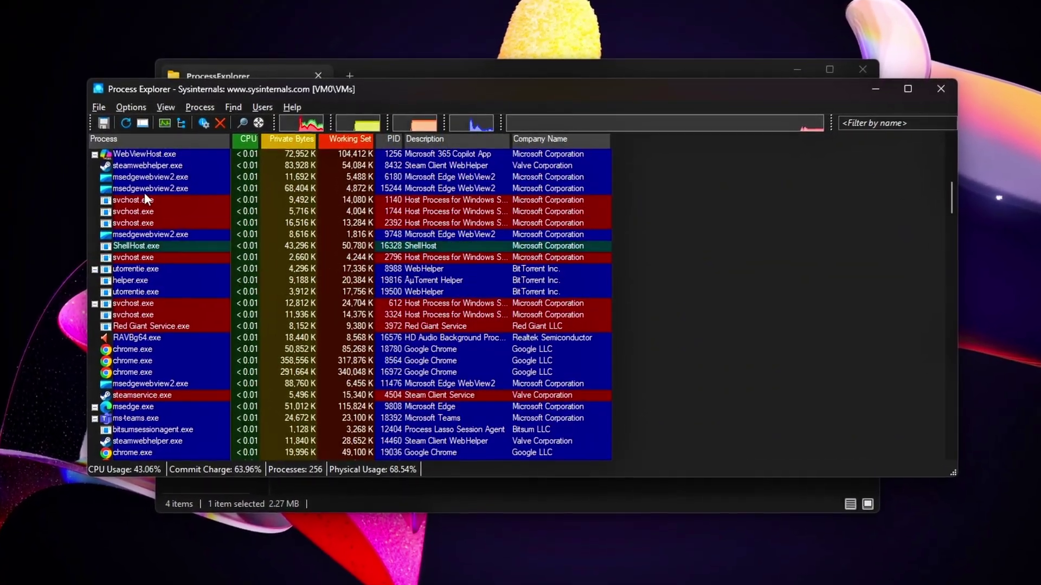
right_click(130, 188)
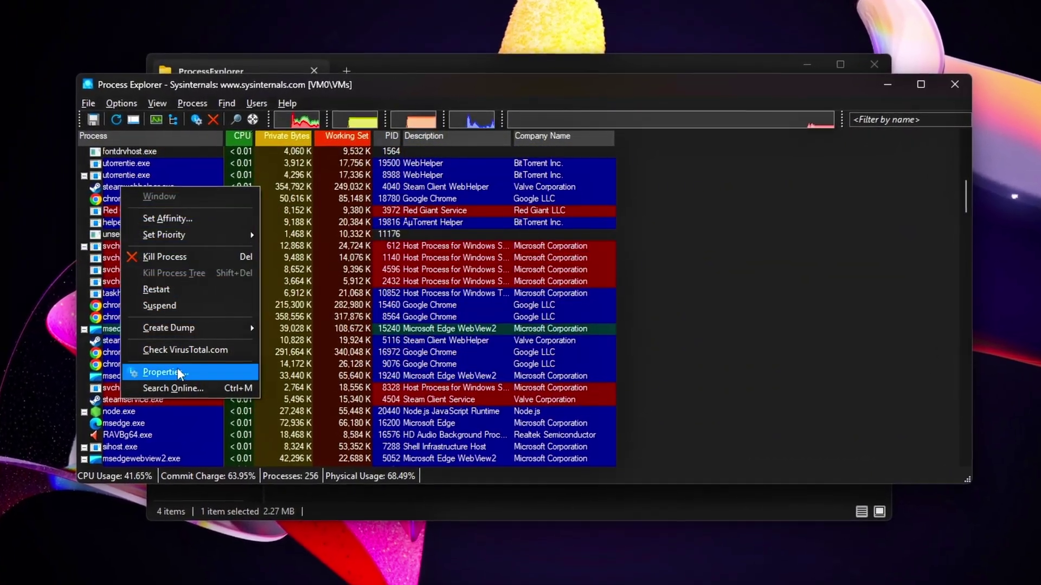